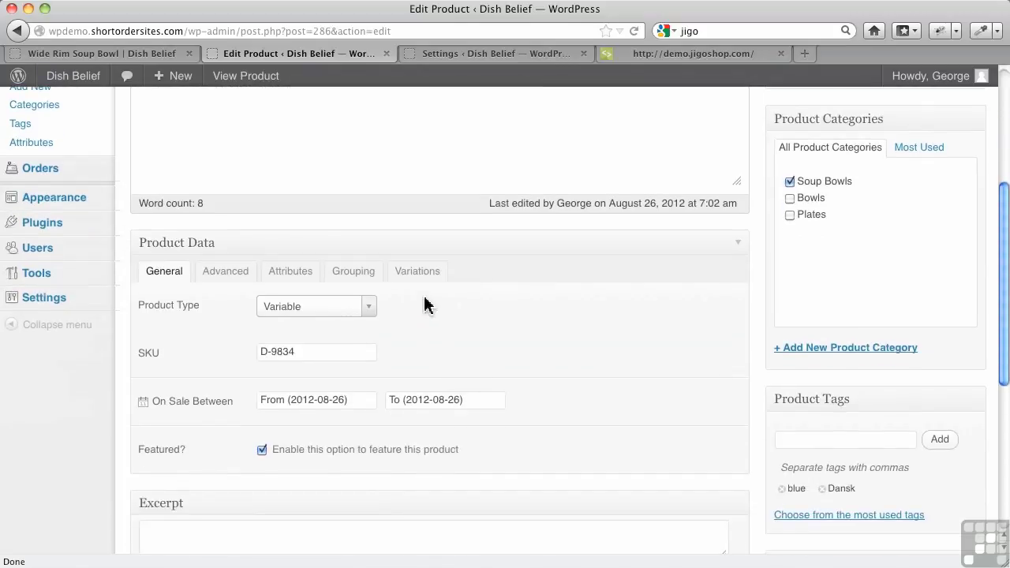
Enable Display on product page for the Size attribute and update the Wide Rim Soup Bowl product
click(420, 275)
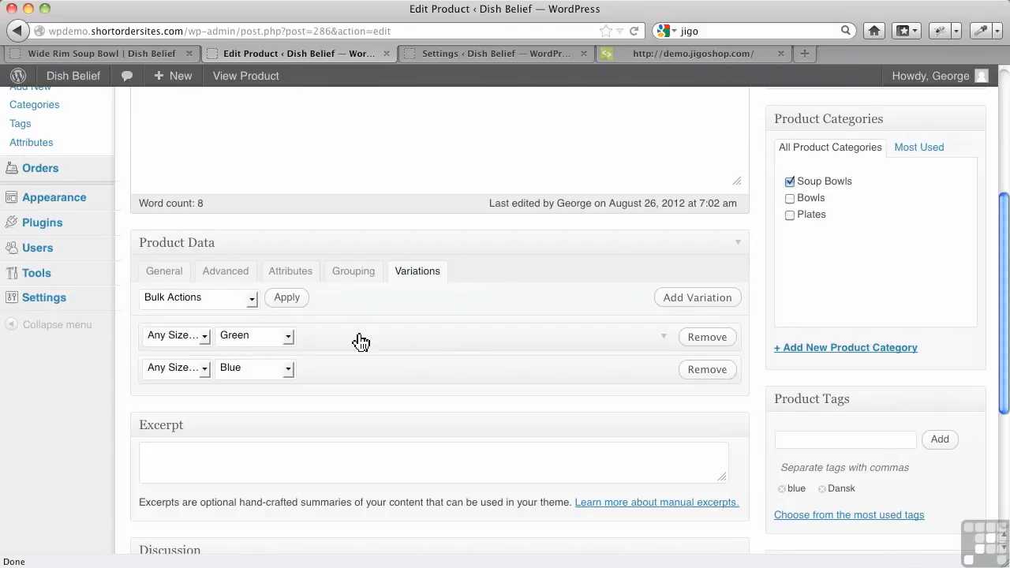
click(300, 285)
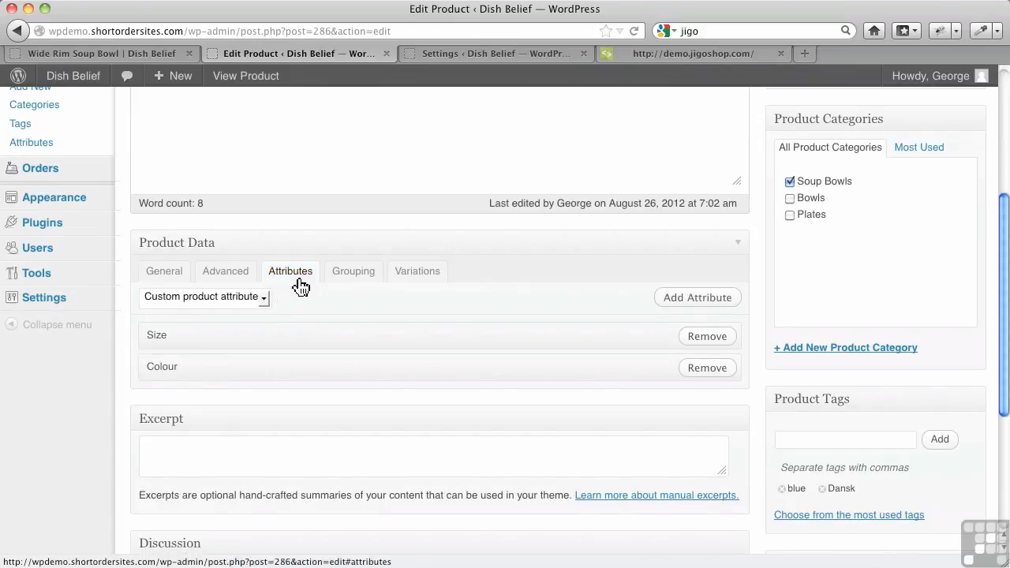
click(312, 334)
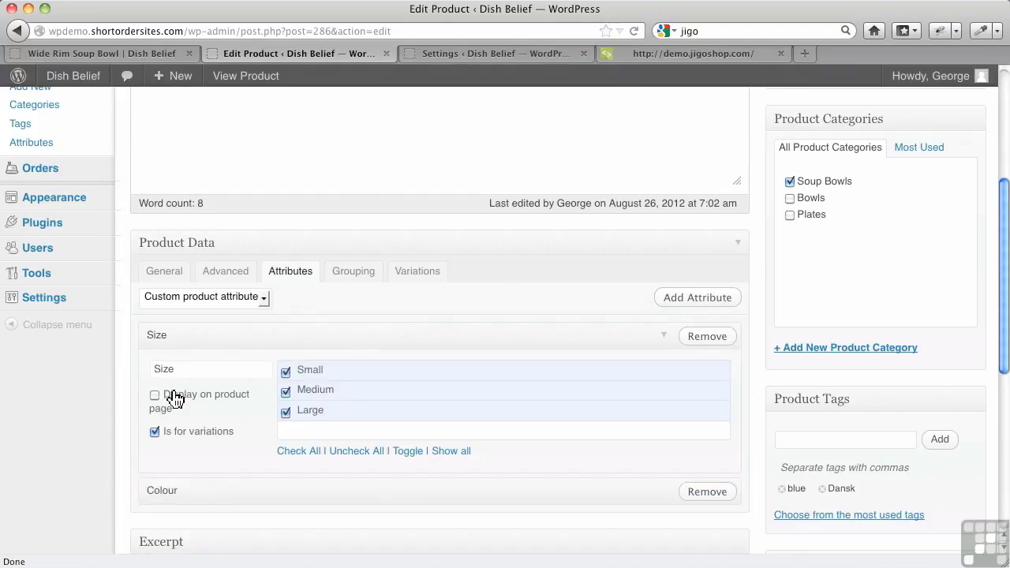
click(154, 396)
scroll(896, 233, up, 5)
click(935, 314)
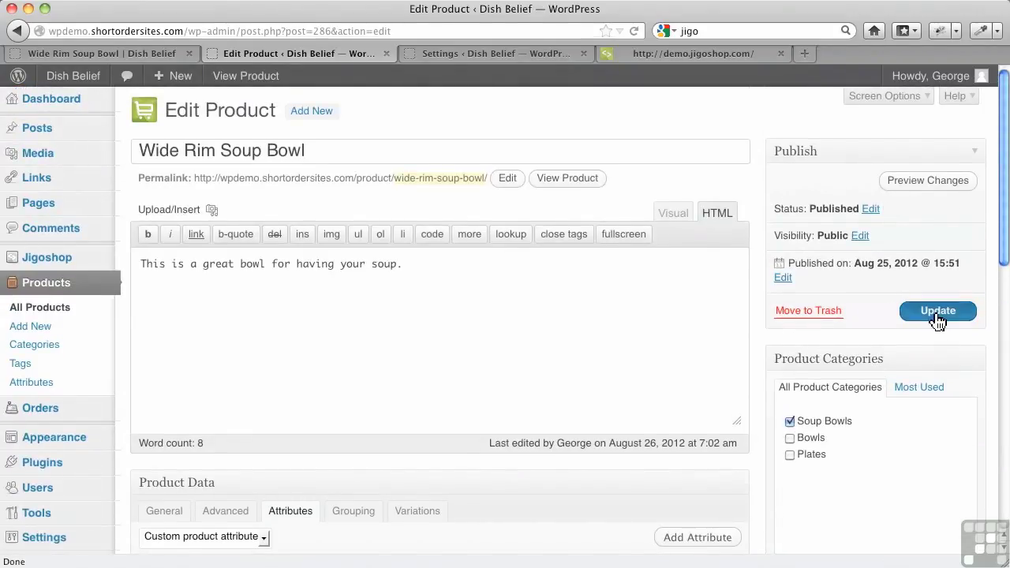
Reload the bowl's storefront page and view its Additional Information section
click(153, 53)
click(634, 31)
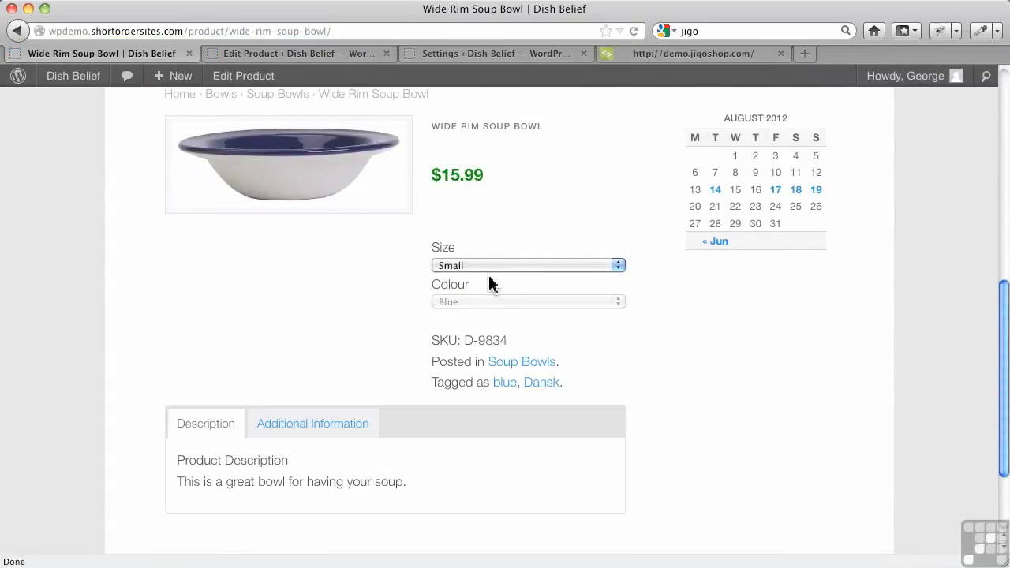
click(341, 429)
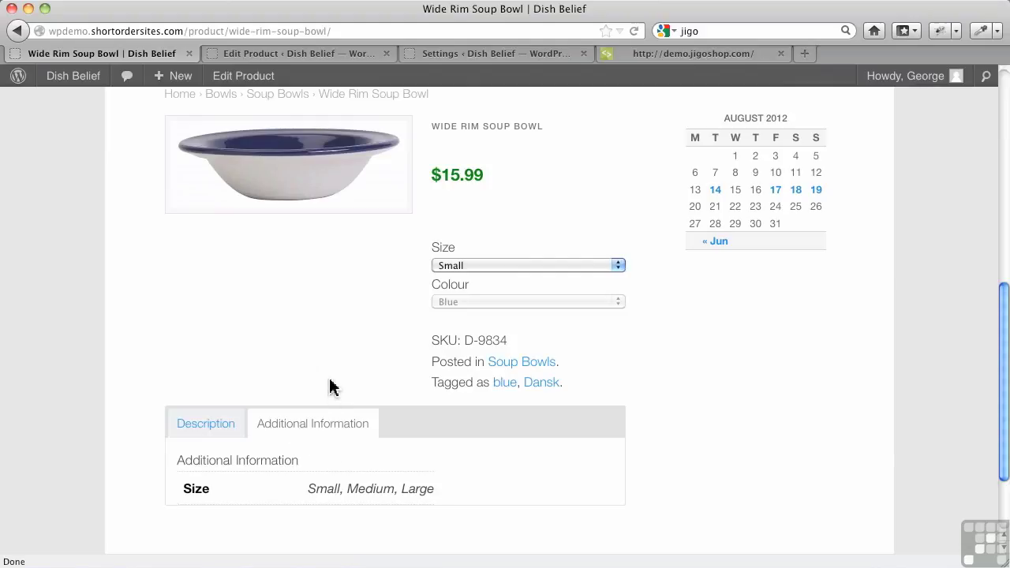
Return to the product editor, enable Display on product page for the Colour attribute, and update the product
click(315, 53)
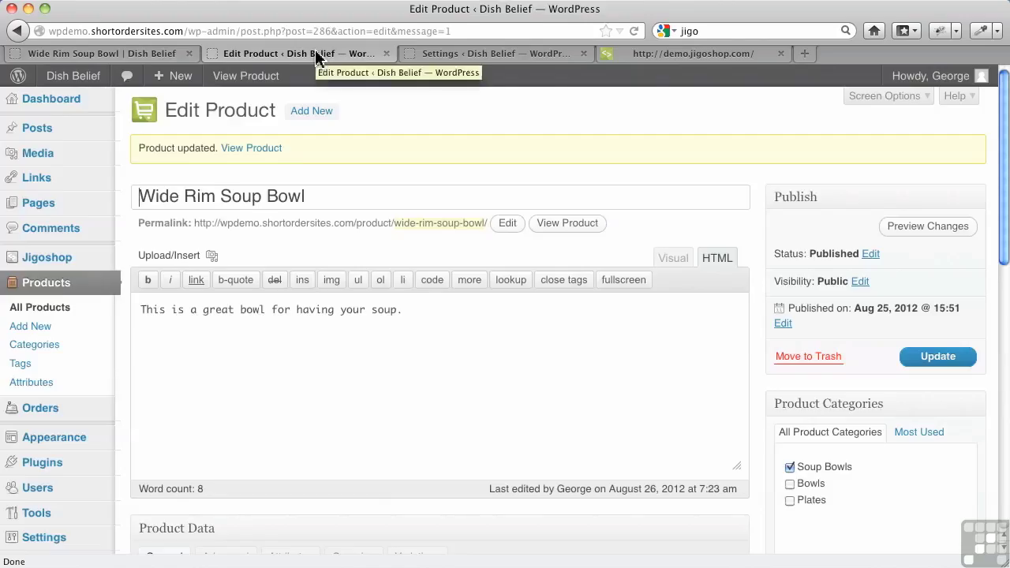
scroll(251, 371, down, 4)
scroll(249, 395, down, 3)
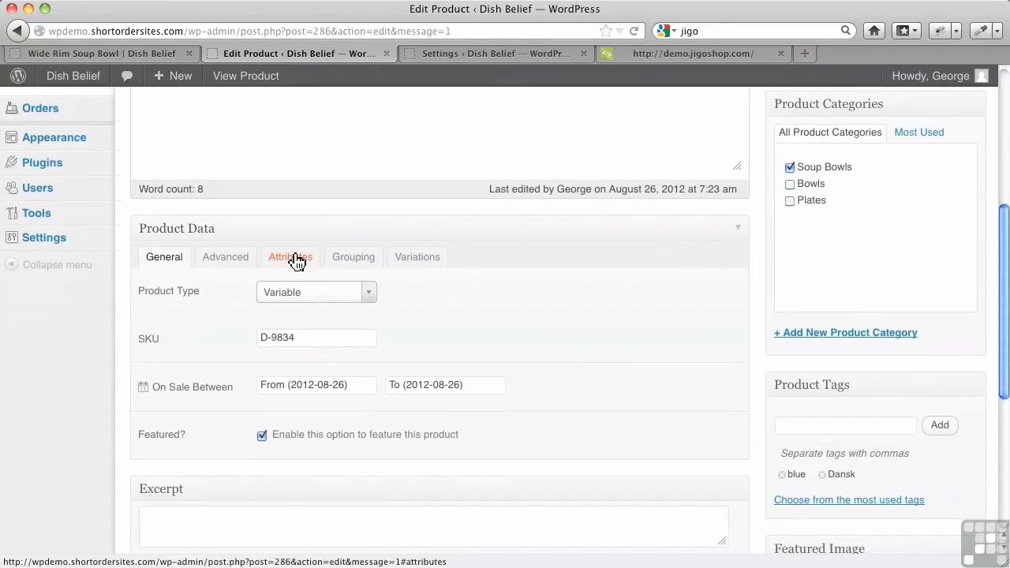
click(292, 257)
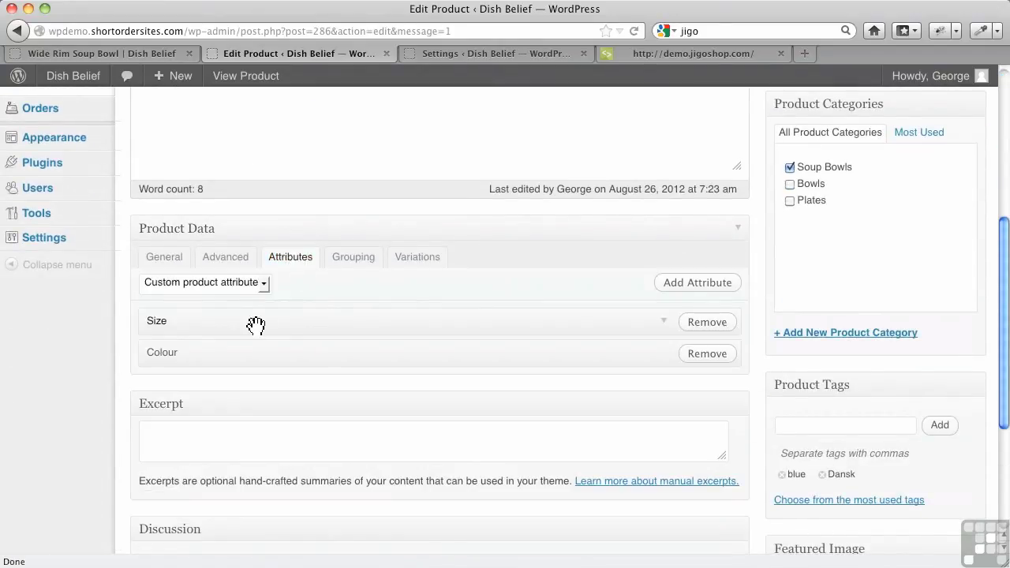
click(307, 360)
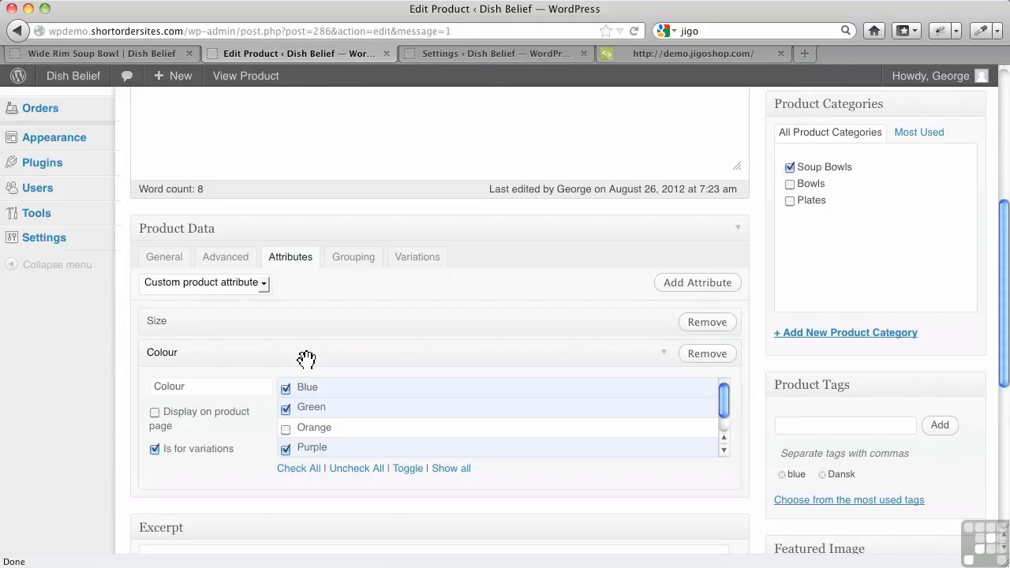
click(155, 412)
scroll(778, 271, up, 10)
click(933, 359)
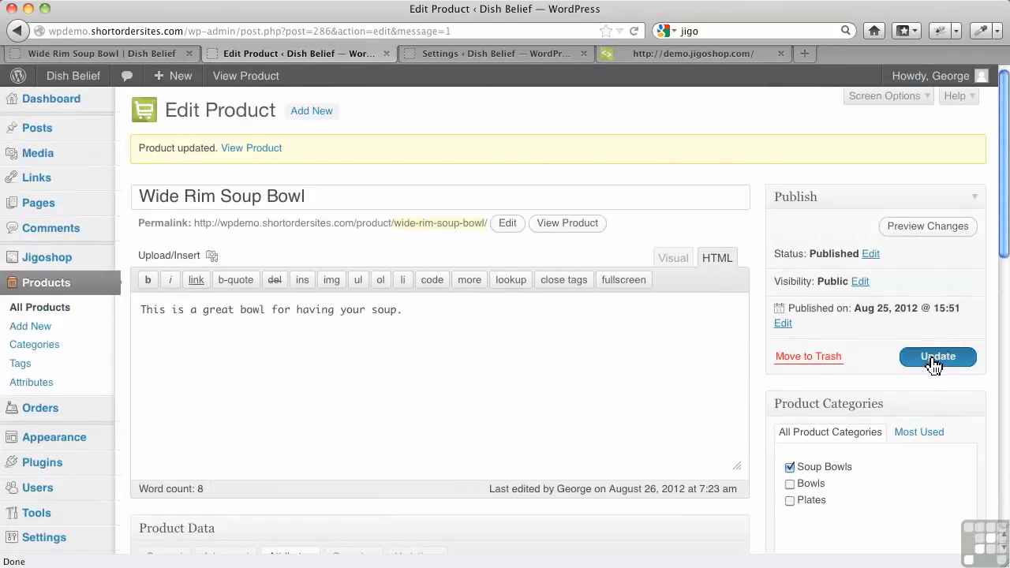
Reload the storefront product page and check the Colour entry in the additional information
click(110, 55)
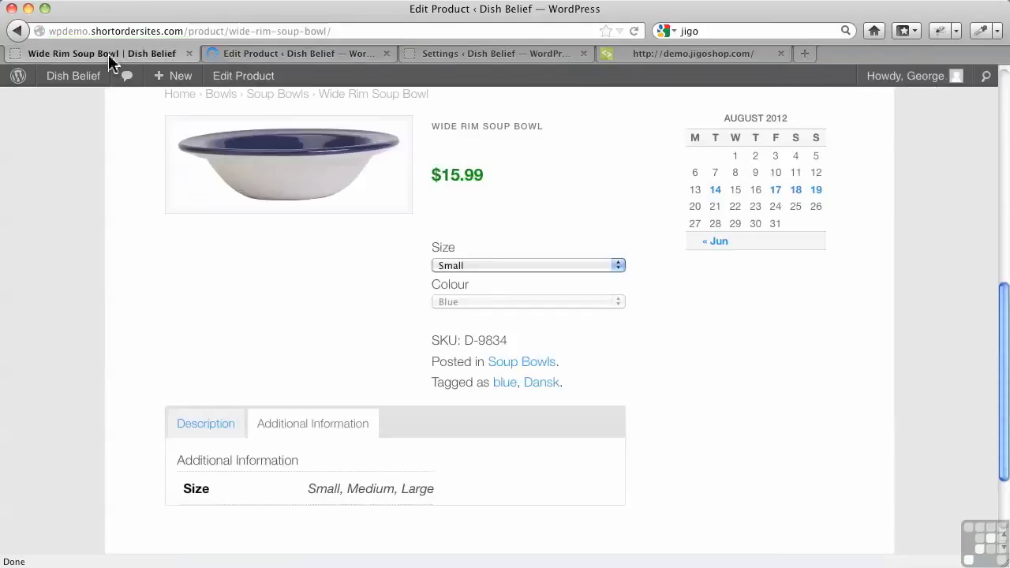
click(635, 31)
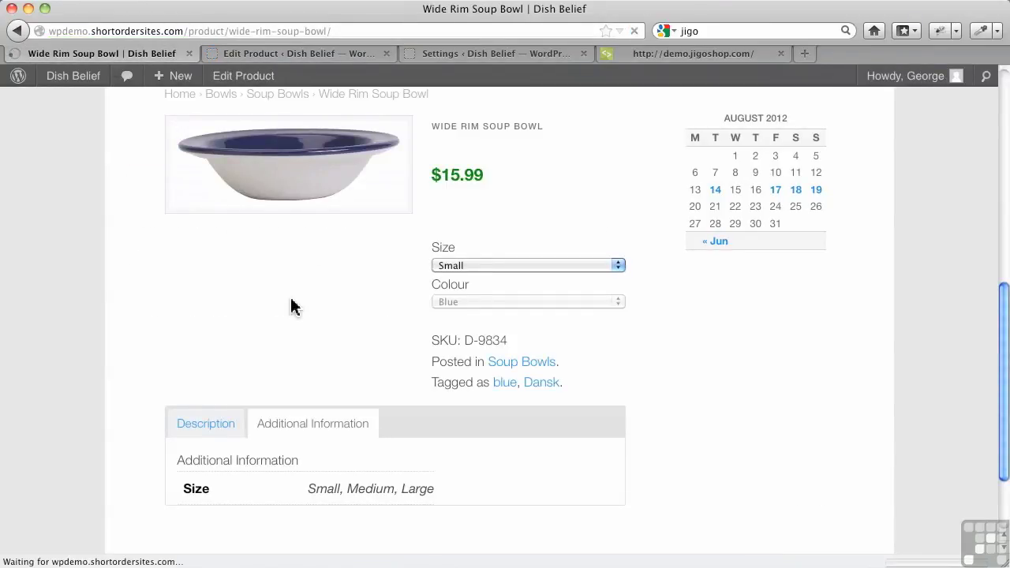
scroll(278, 316, down, 3)
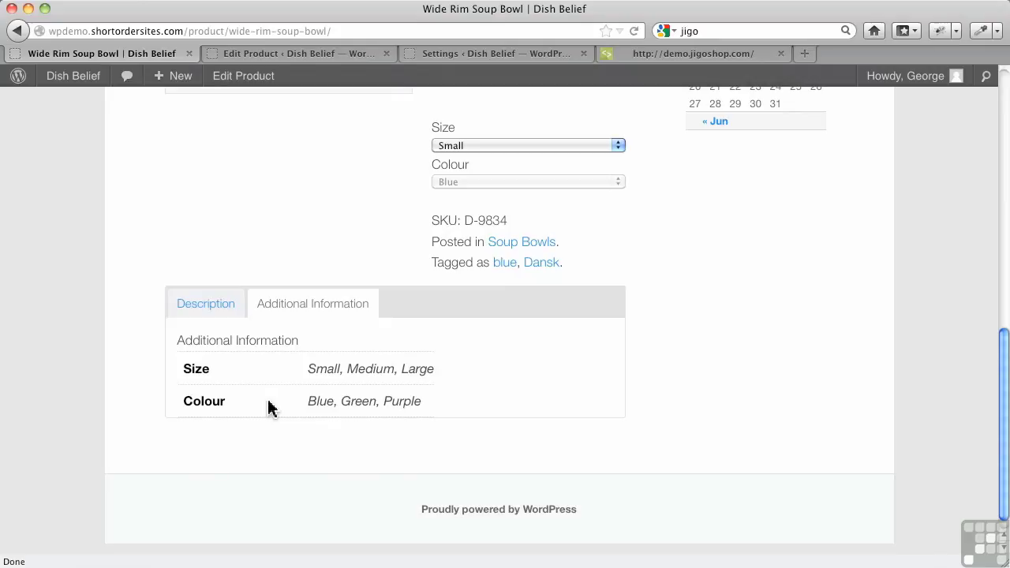
Choose the Medium size and the Blue colour for the bowl on the storefront page
click(497, 146)
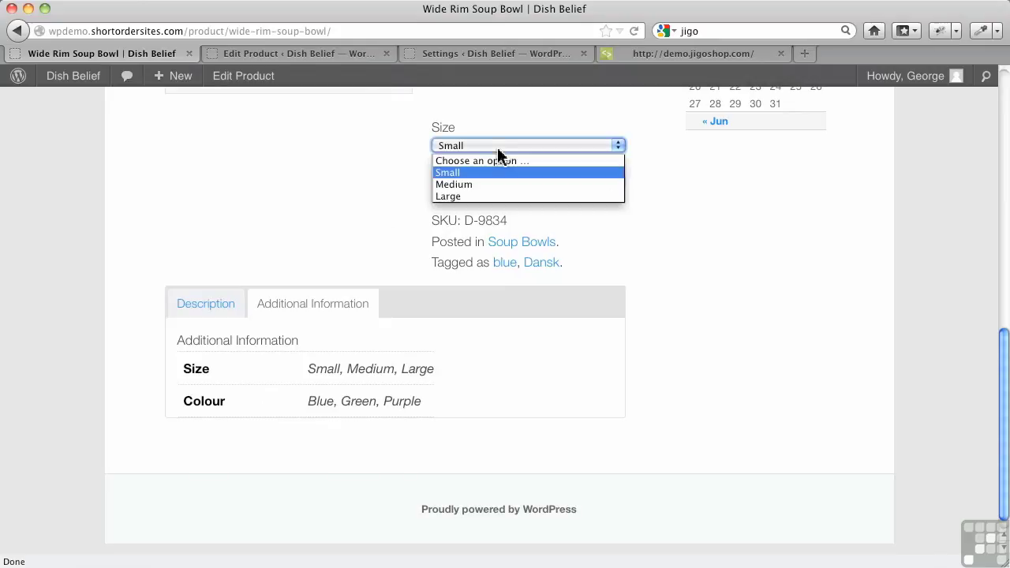
click(473, 185)
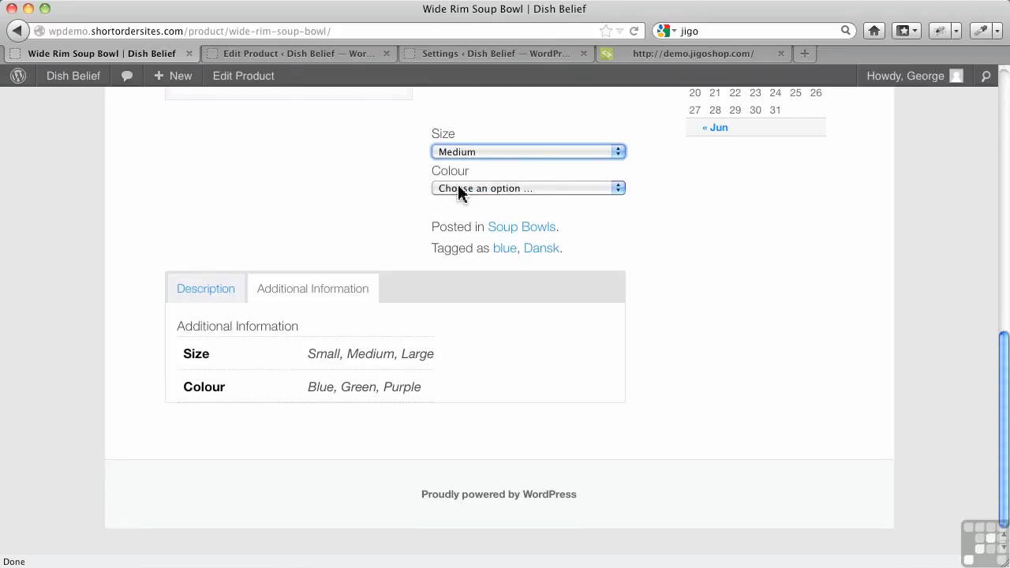
click(459, 190)
click(445, 216)
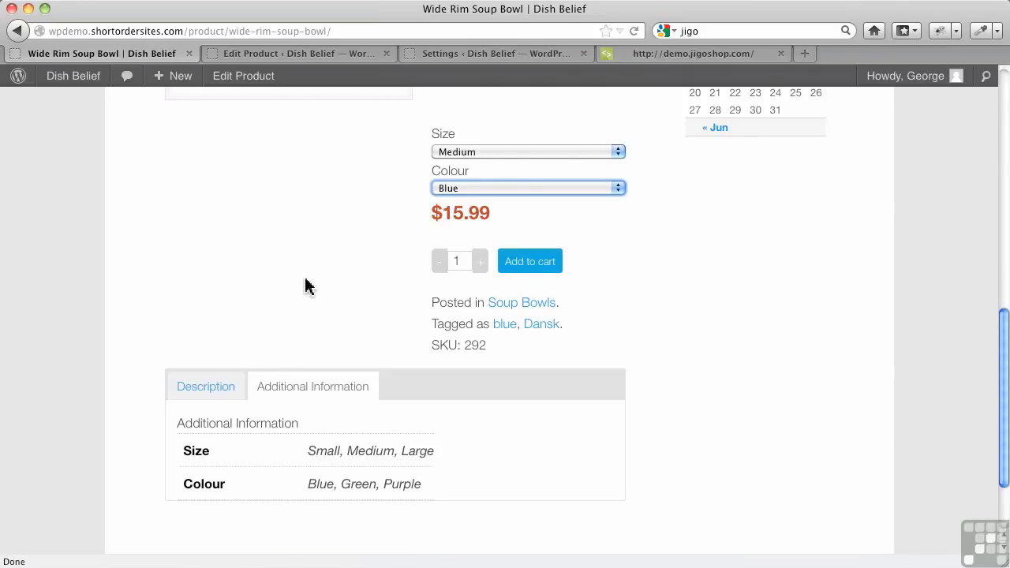
scroll(306, 285, up, 1)
scroll(305, 285, up, 1)
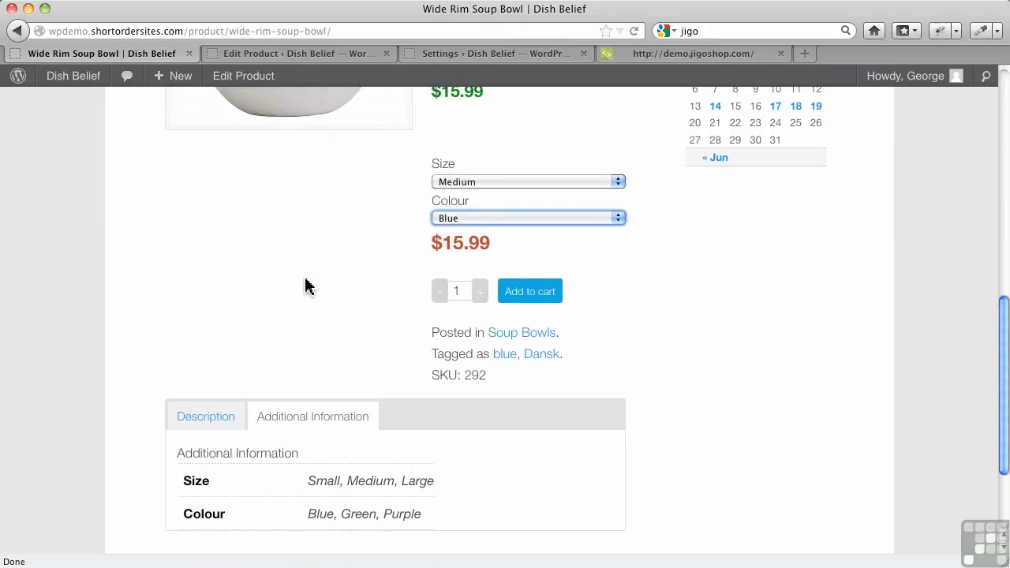
Return to the product editor and add a new custom product attribute to the bowl
click(306, 55)
scroll(304, 382, down, 5)
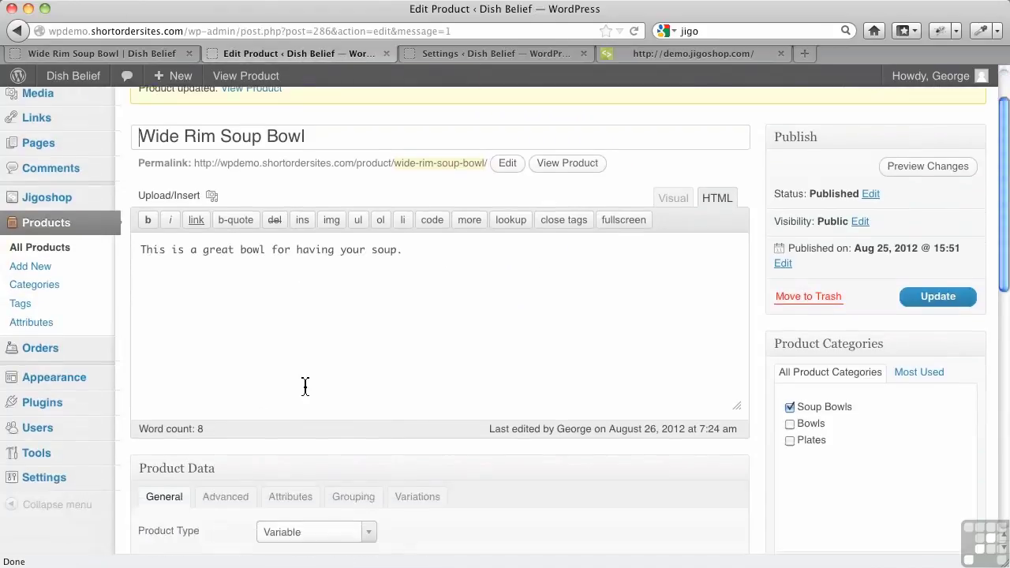
scroll(305, 382, down, 2)
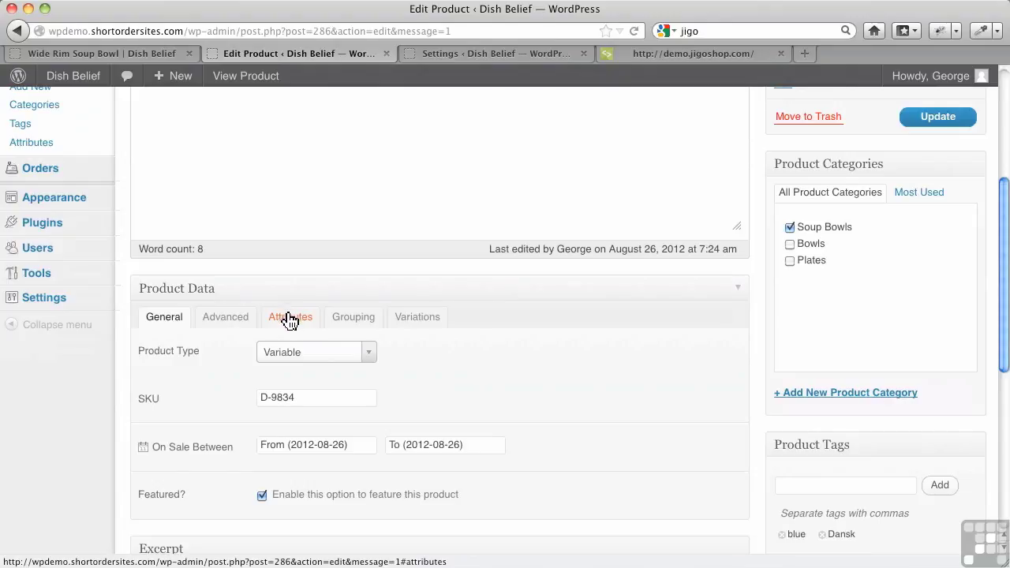
click(289, 319)
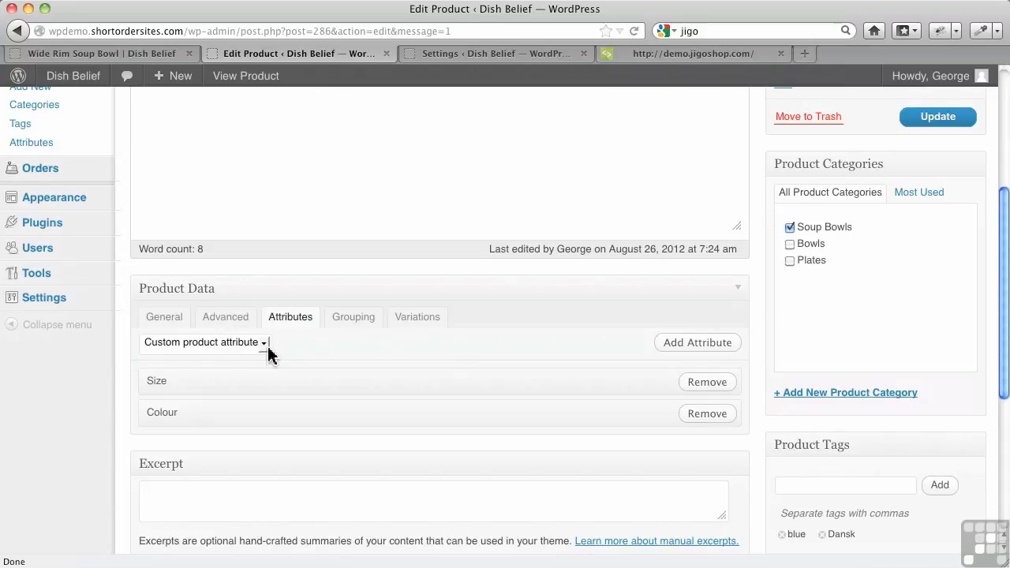
click(265, 349)
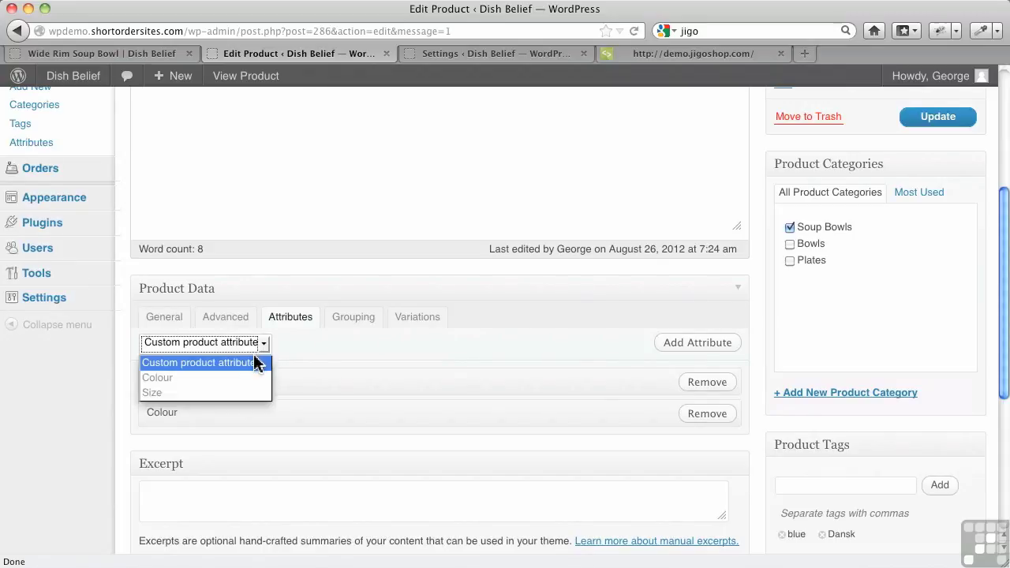
click(251, 364)
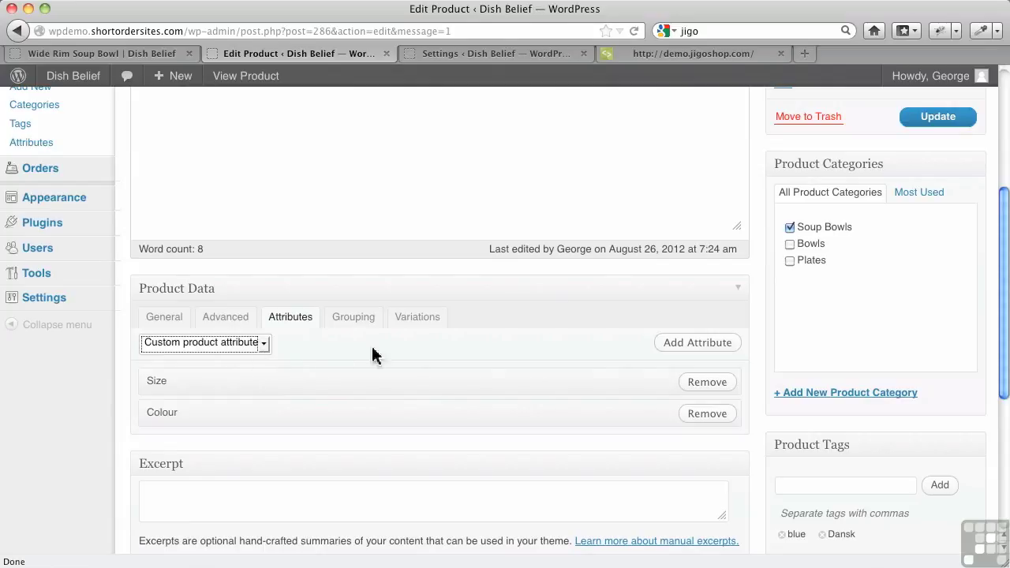
click(673, 354)
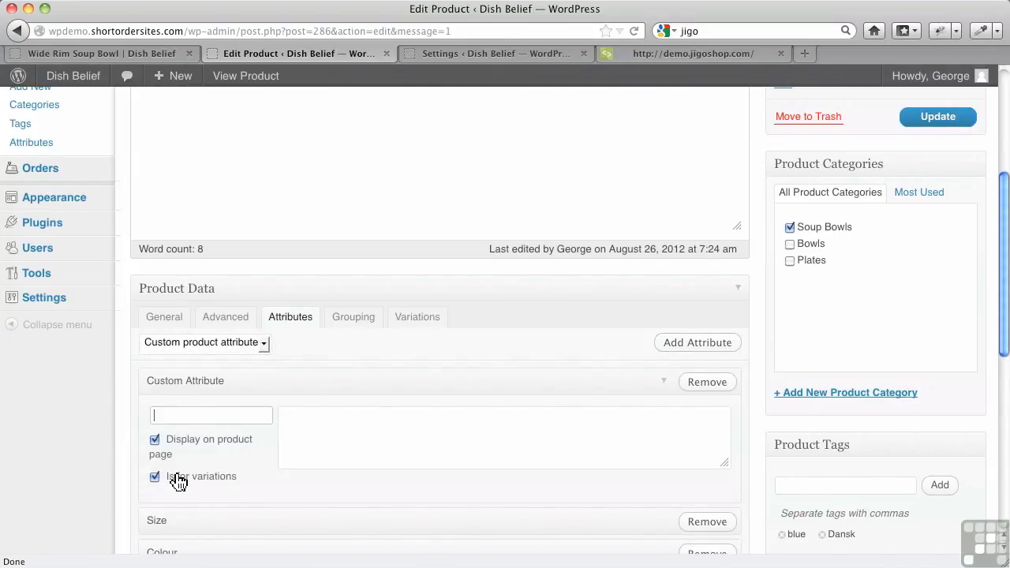
Name the custom attribute Cleaning, enter Dishwasher safe as its value, and turn off Is for variations
click(155, 480)
click(182, 422)
text(Cleaning)
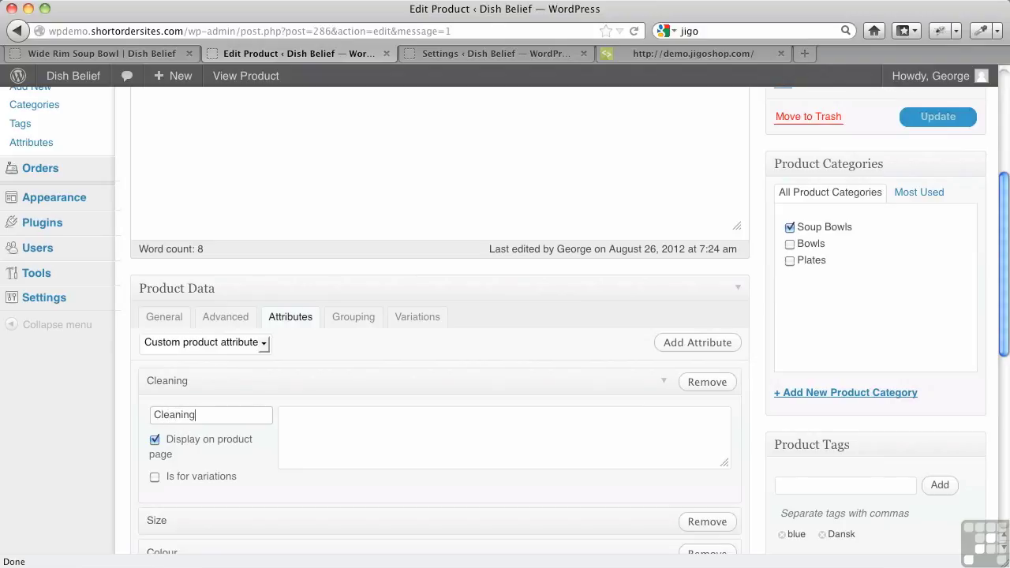
click(301, 421)
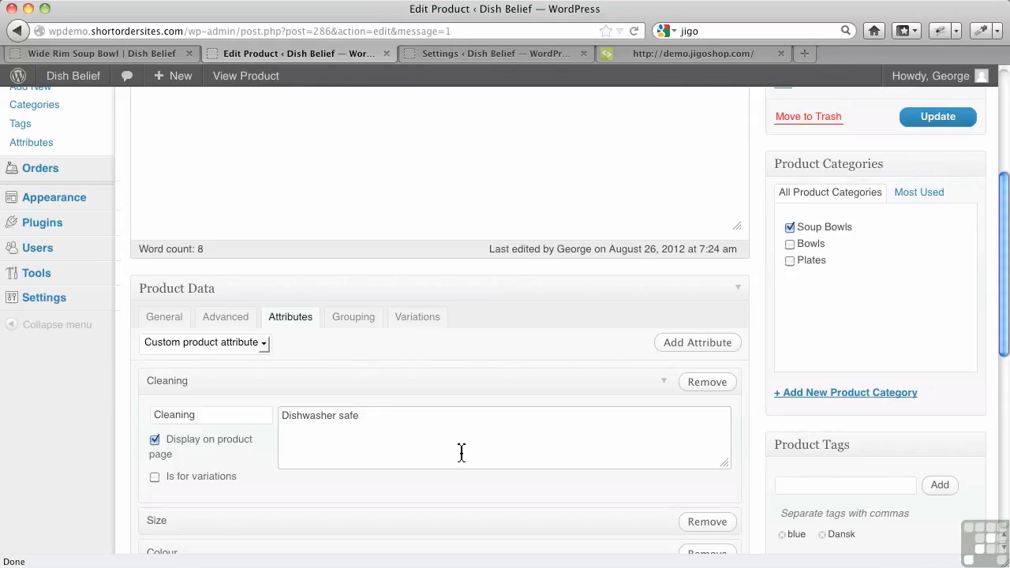
Update the product and reload its storefront page to check the Cleaning attribute in the additional information
scroll(565, 392, down, 1)
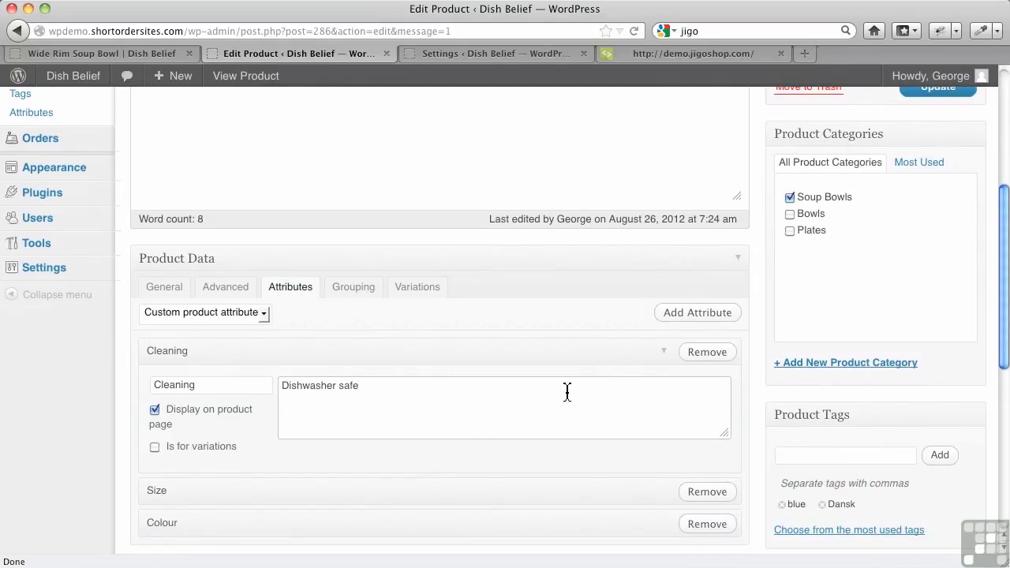
scroll(717, 342, up, 5)
click(938, 222)
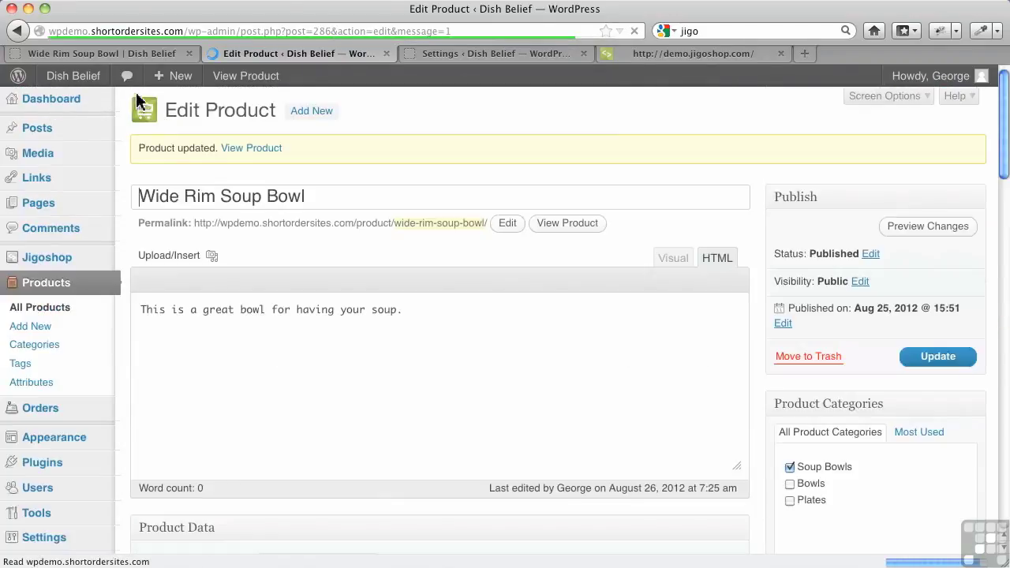
click(142, 53)
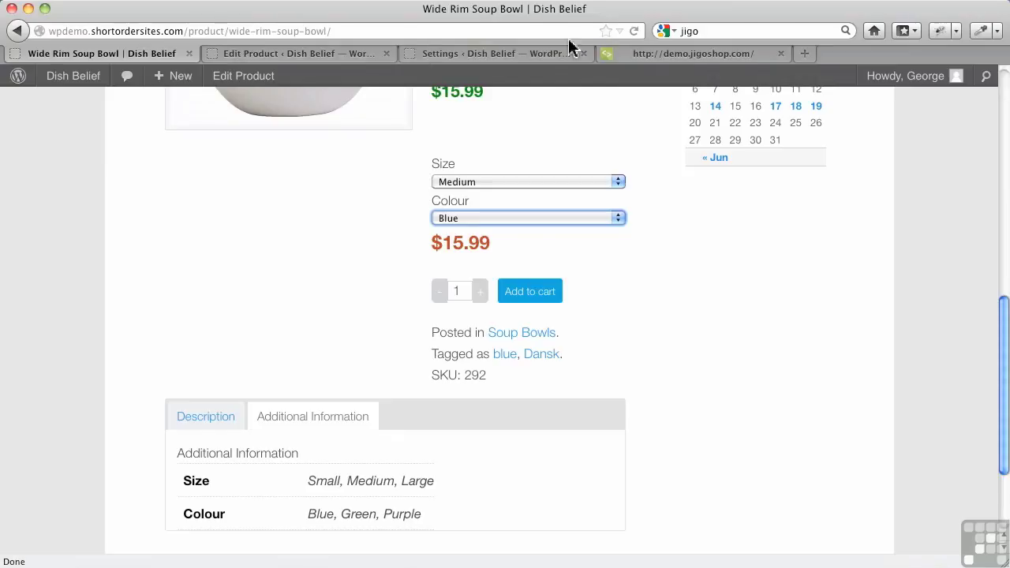
click(634, 31)
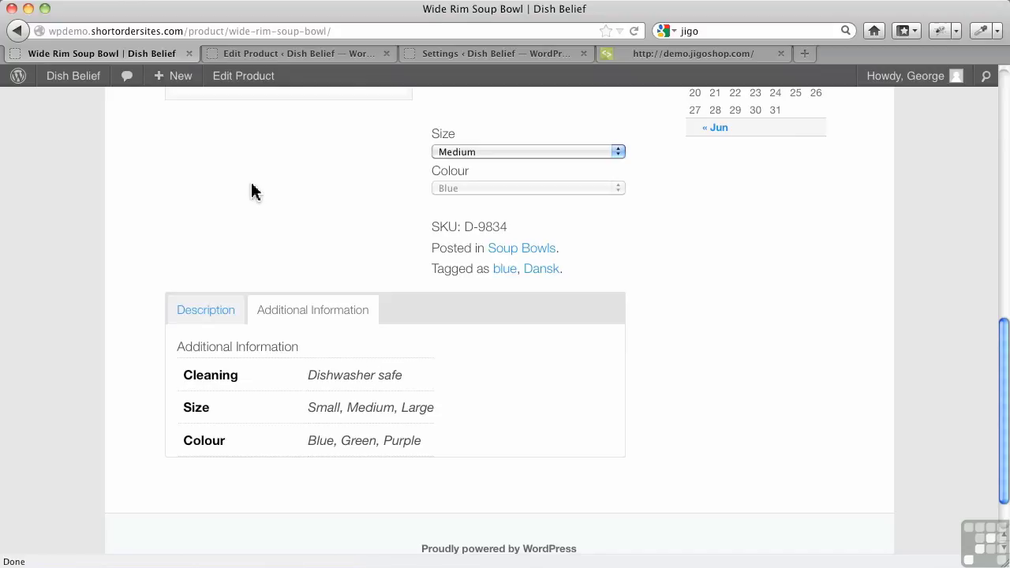
Remove the Cleaning attribute from the bowl in the product editor and update the product
click(269, 57)
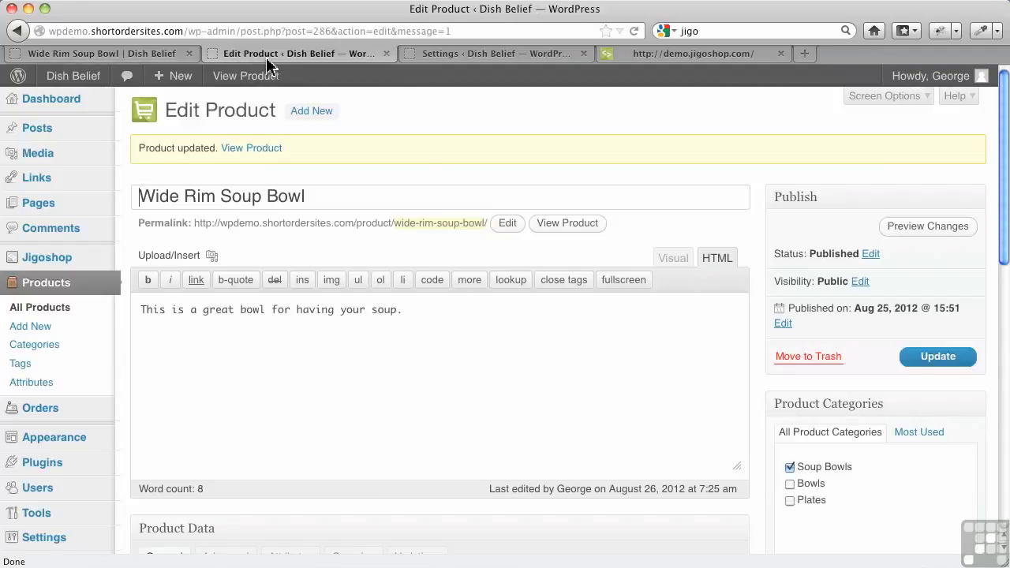
scroll(307, 396, down, 3)
scroll(315, 426, down, 1)
click(294, 405)
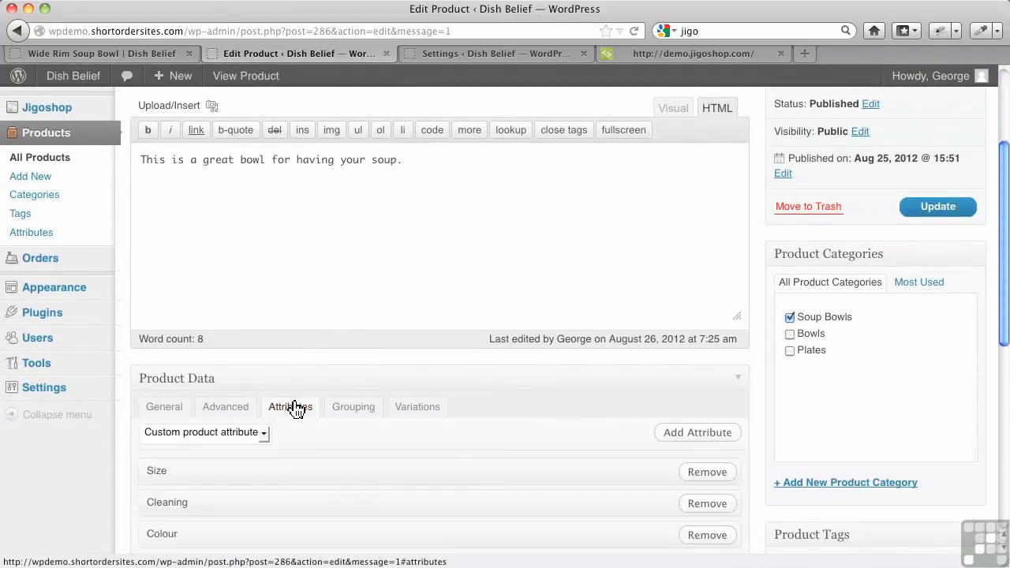
scroll(497, 460, down, 4)
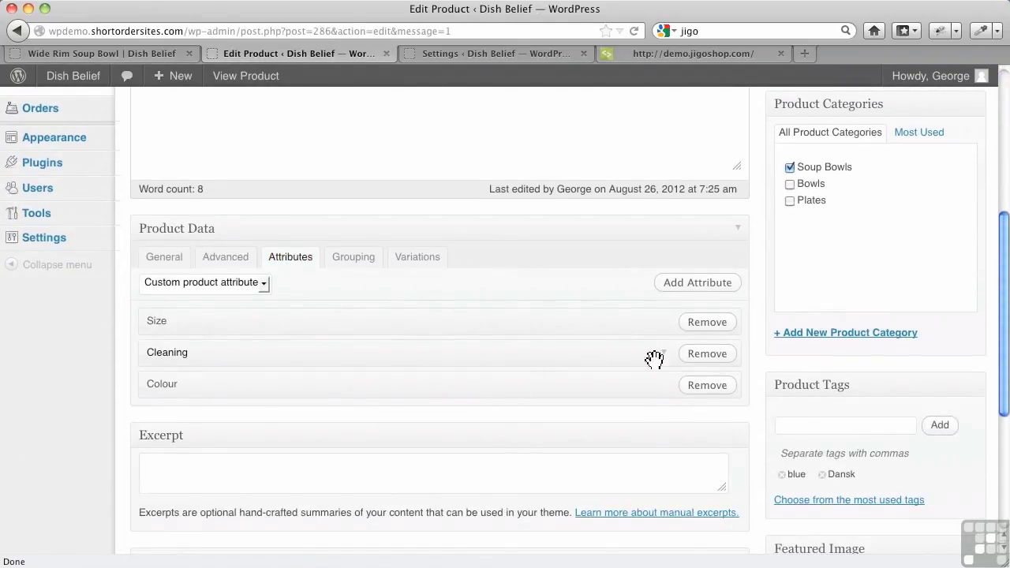
click(707, 355)
click(551, 284)
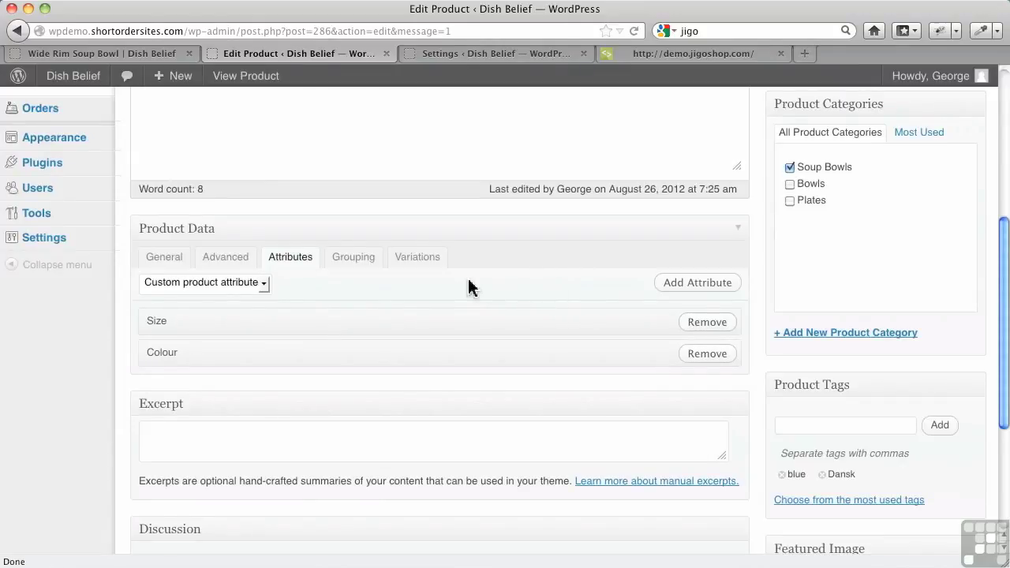
scroll(458, 281, up, 3)
scroll(458, 286, up, 1)
click(917, 254)
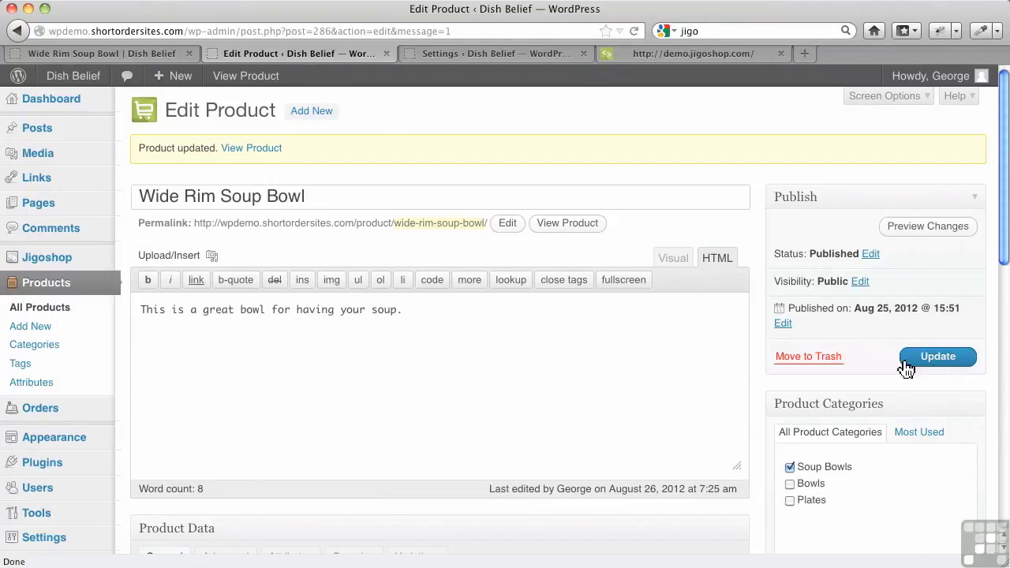
Create a shop-wide product attribute labelled Cleaning, with Select as its type
click(32, 382)
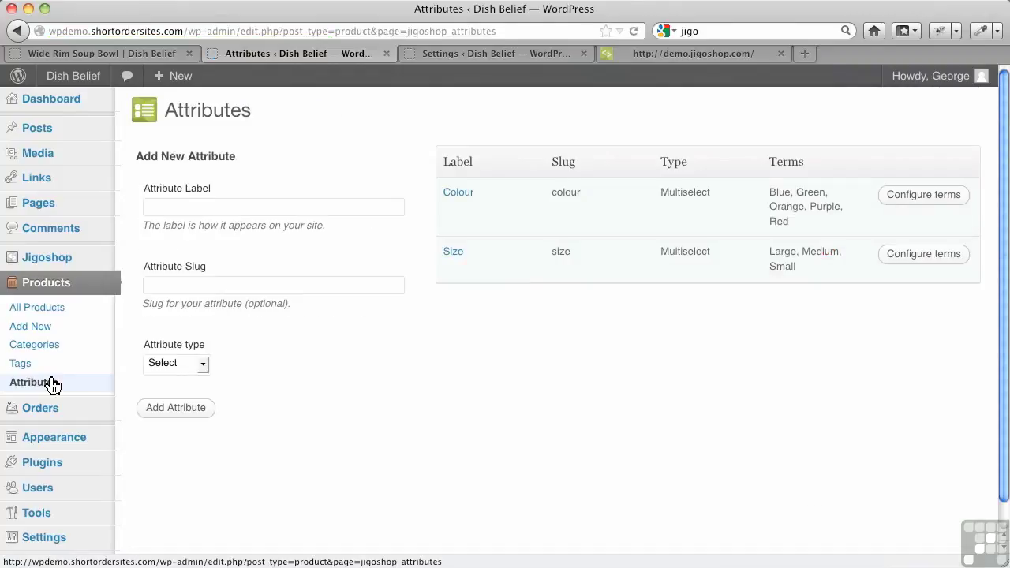
click(254, 206)
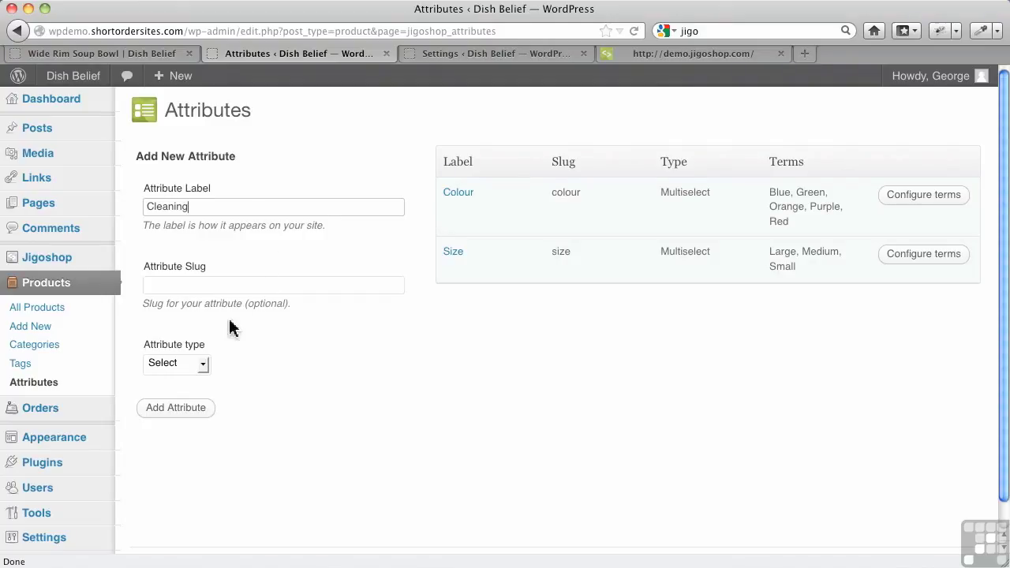
click(175, 407)
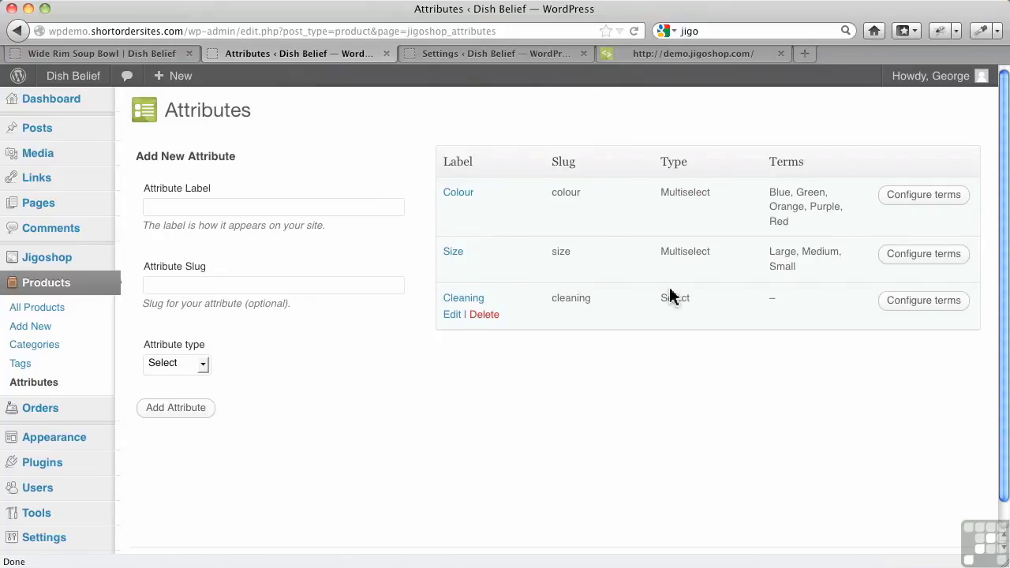
Start configuring the Cleaning attribute's terms and enter Dishwasher Safe as the new term's name
click(913, 315)
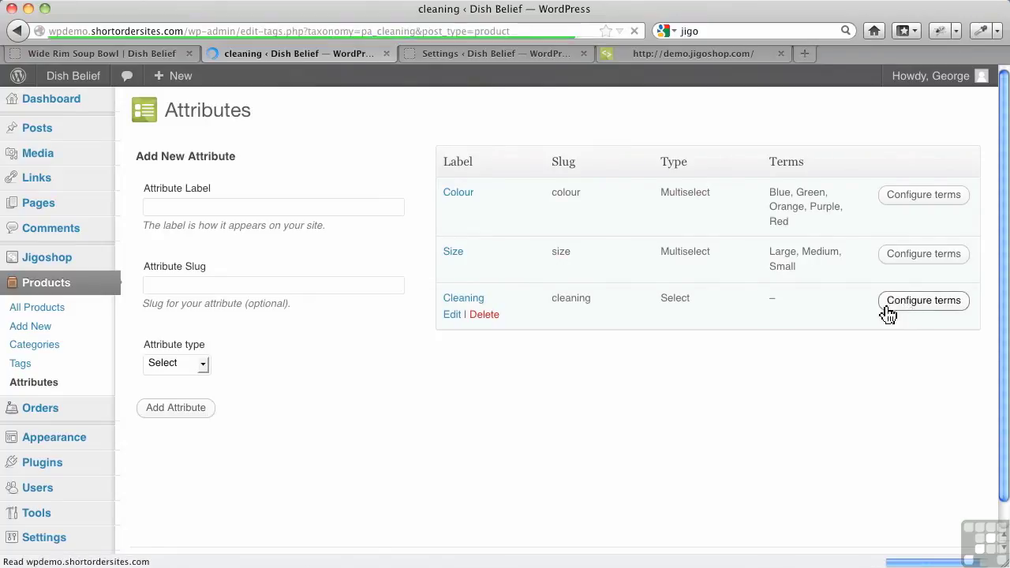
click(180, 216)
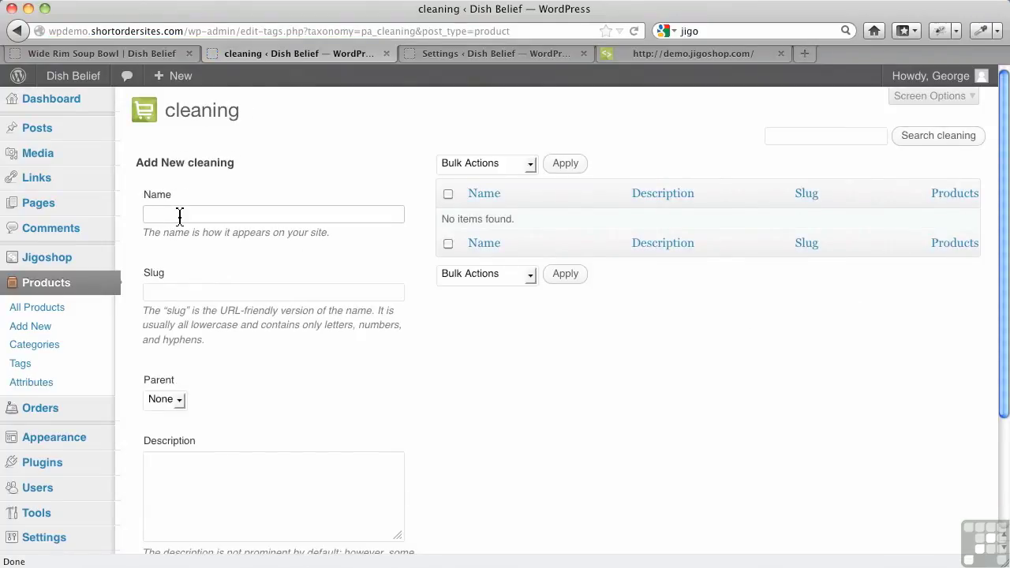
text(Dishwasher Safe)
scroll(203, 510, down, 4)
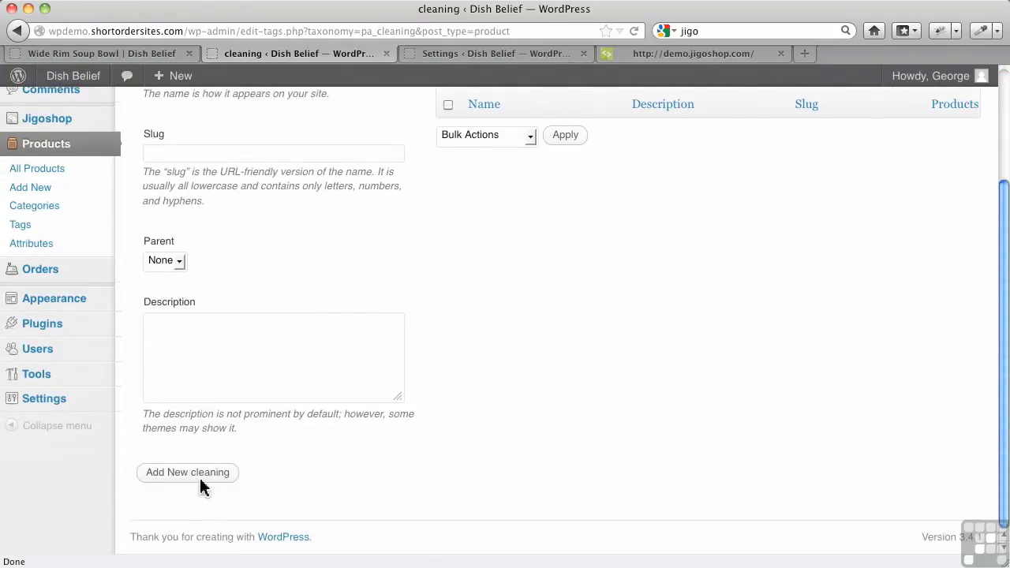
scroll(224, 266, up, 4)
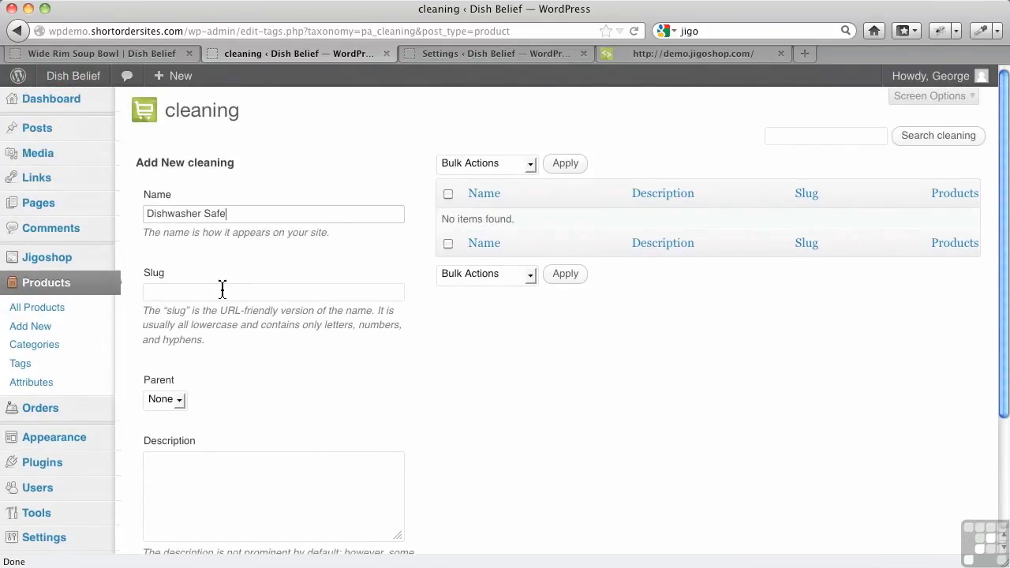
click(223, 292)
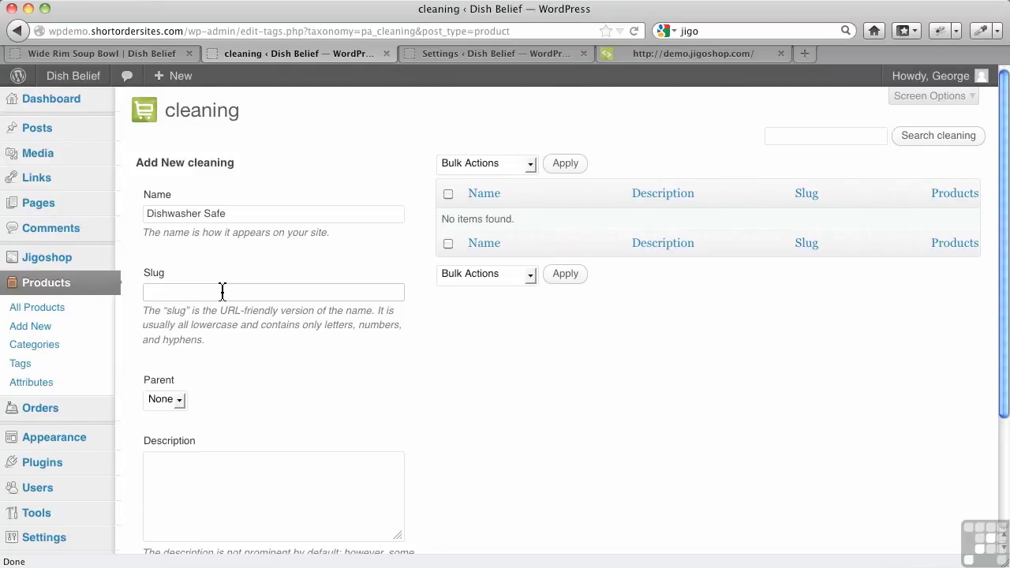
click(222, 292)
text(0)
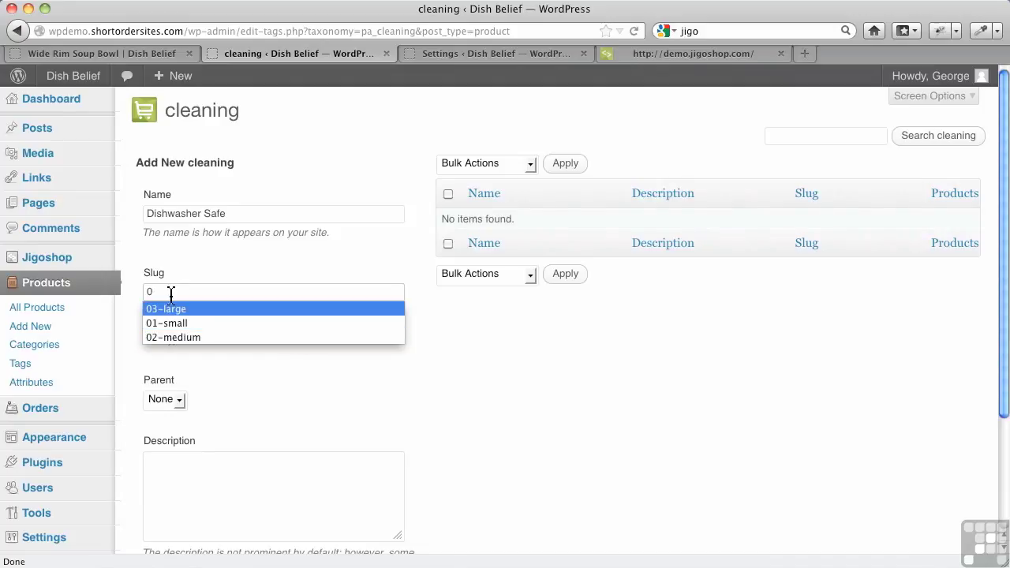
key(BackSpace)
key(Tab)
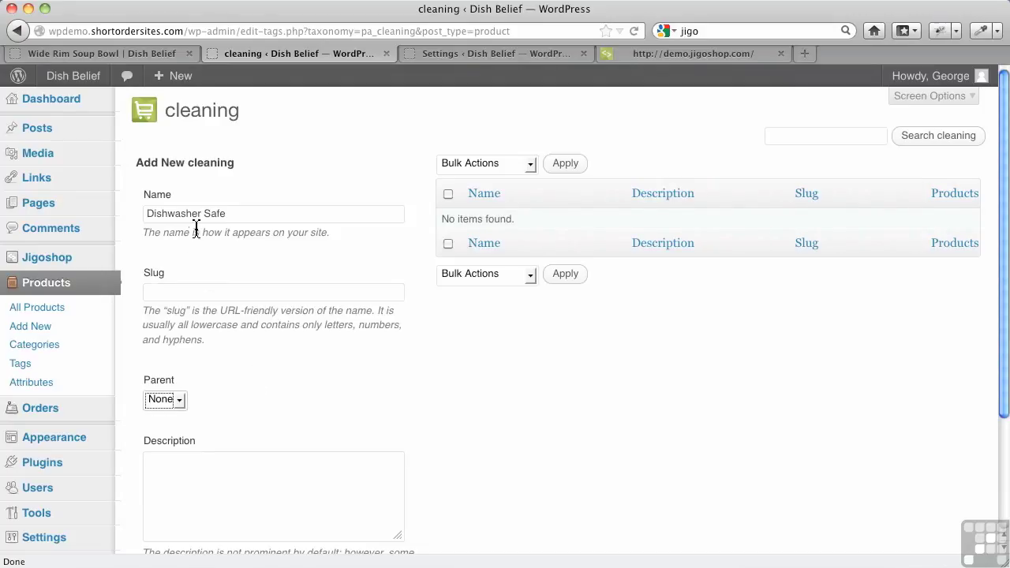
Add the Dishwasher Safe term to the Cleaning attribute with its slug left blank
scroll(197, 442, down, 3)
click(196, 473)
scroll(582, 318, up, 4)
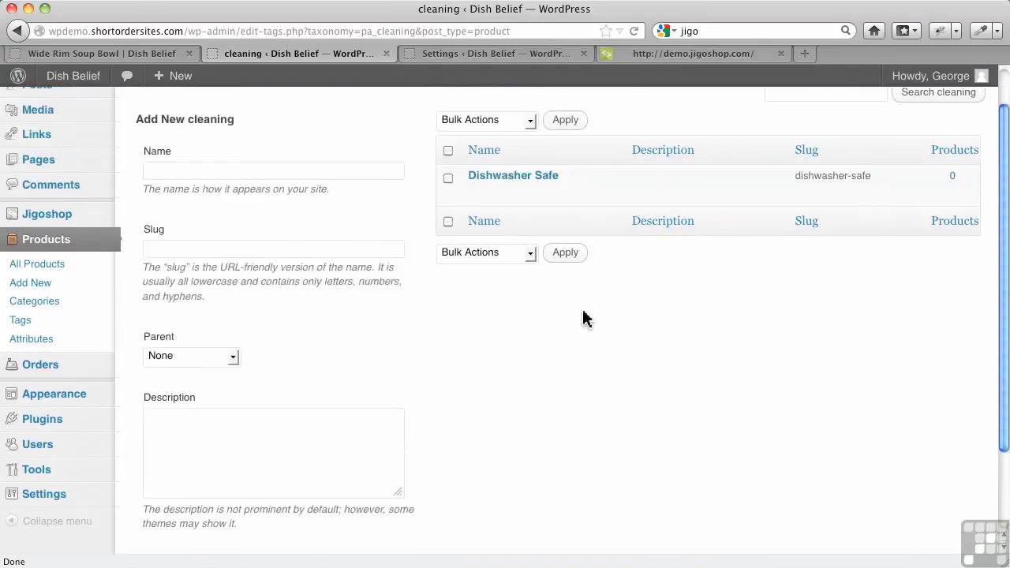
mouse_move(857, 239)
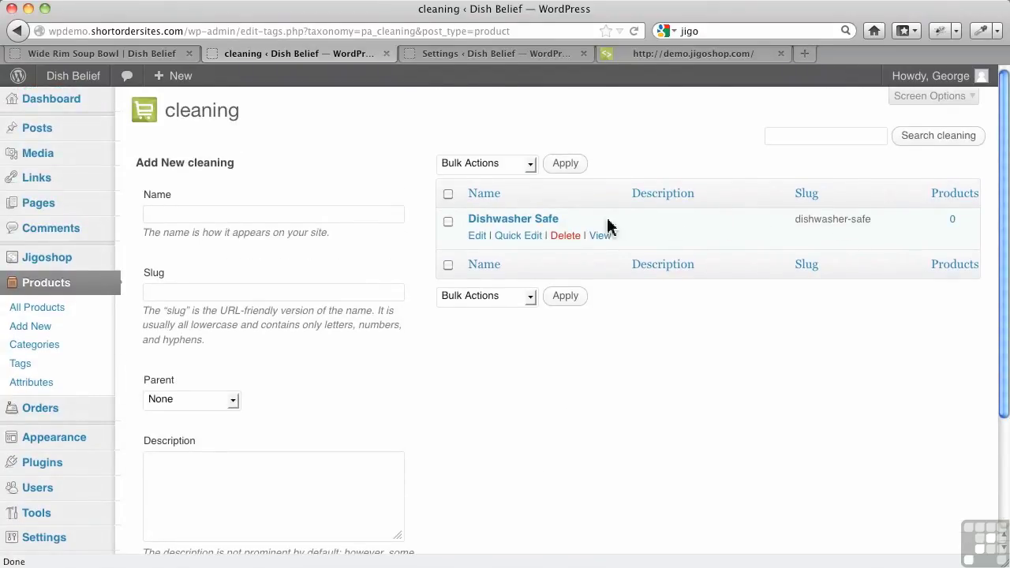
Add a second Cleaning term named Commercial Cleaning Safe
click(186, 215)
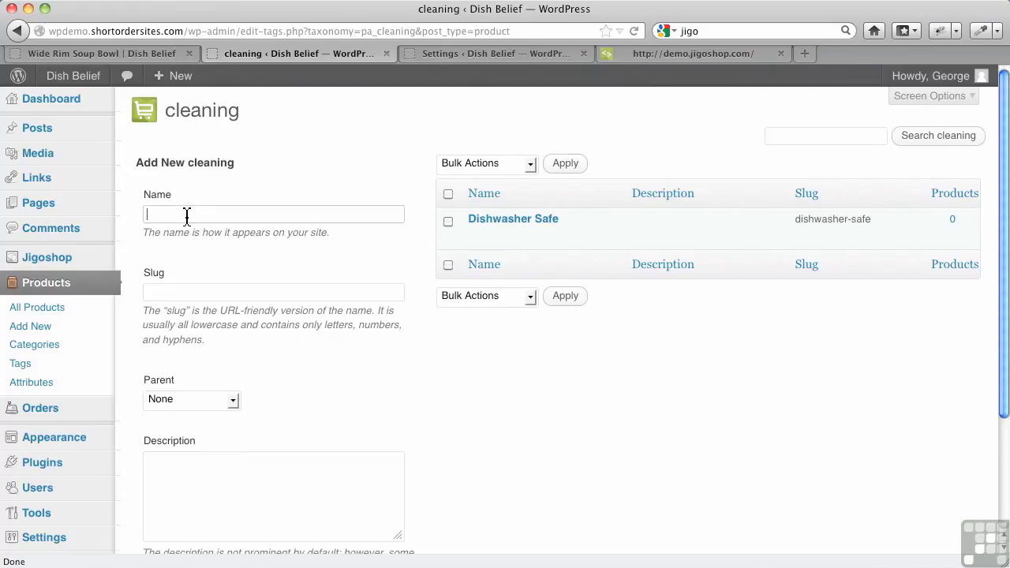
text(Commercial Cleaning Safe)
scroll(198, 315, down, 3)
click(187, 472)
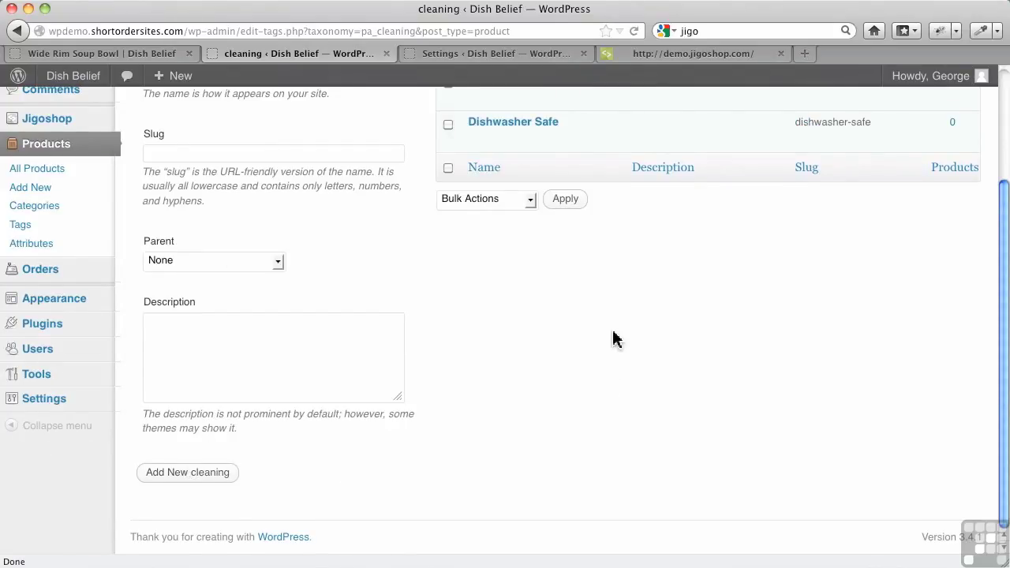
scroll(614, 347, up, 3)
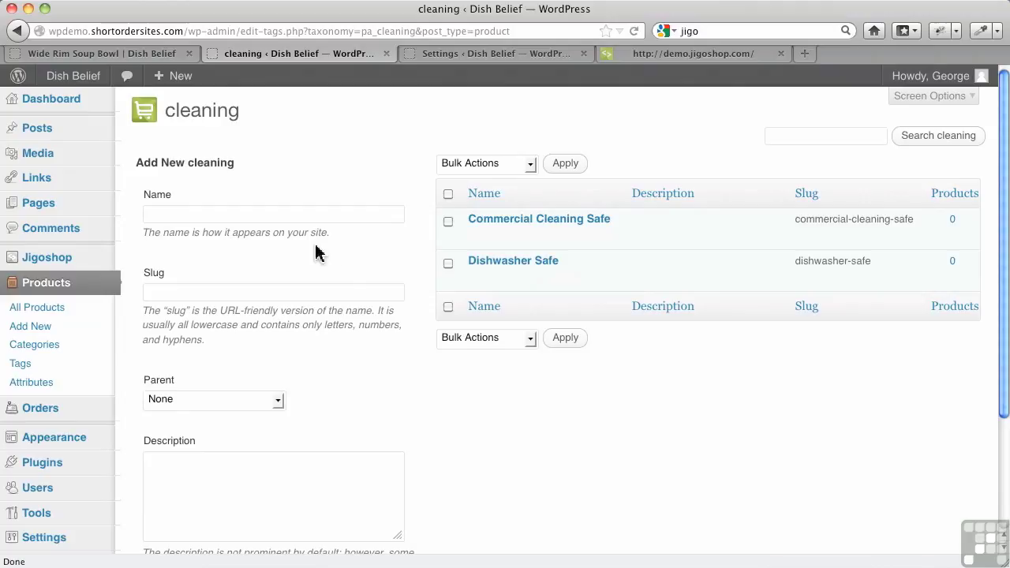
Open the Wide Rim Soup Bowl for editing and add the Cleaning attribute to it
click(32, 313)
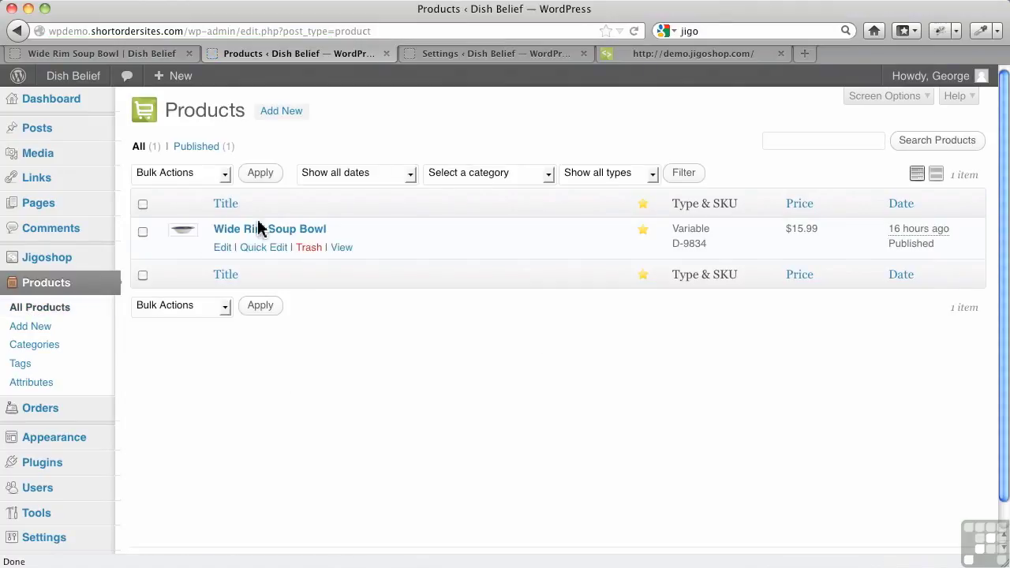
click(250, 241)
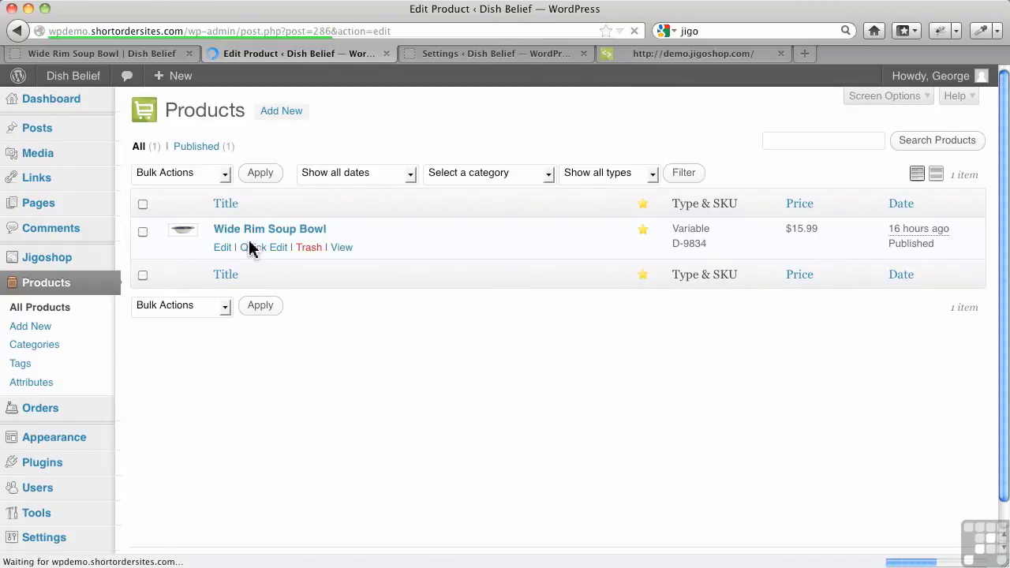
scroll(284, 347, down, 5)
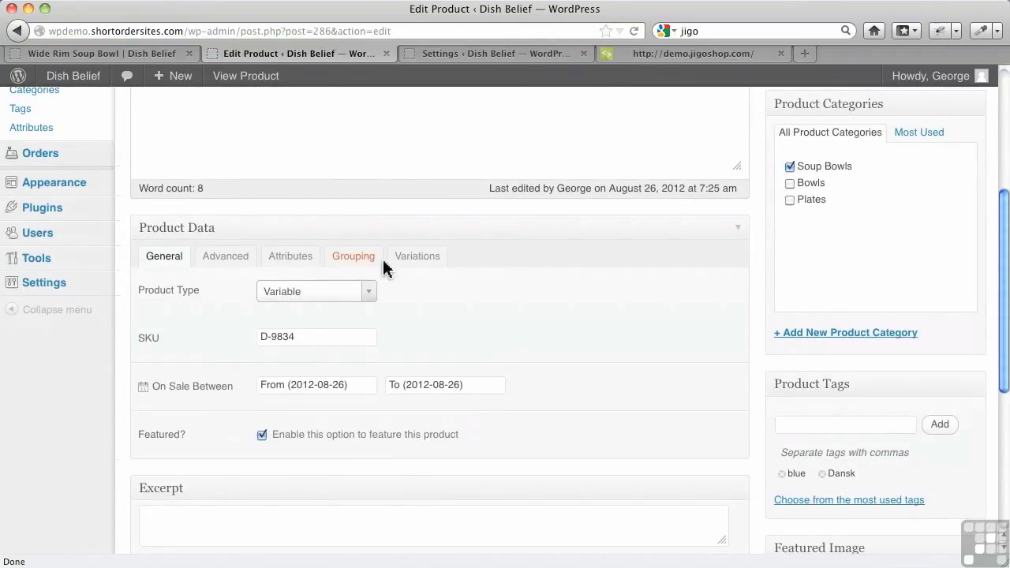
click(292, 260)
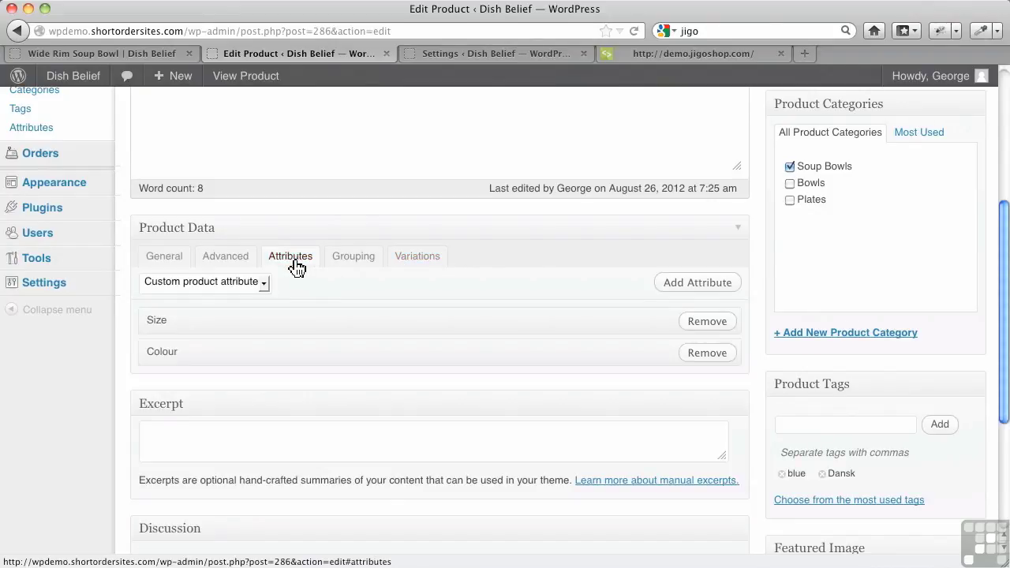
click(217, 284)
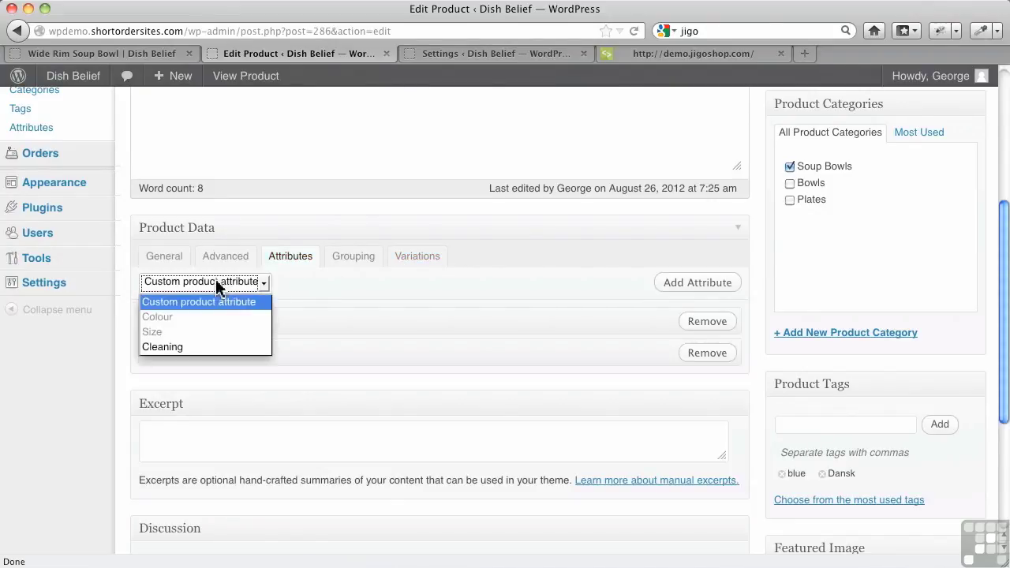
click(174, 347)
click(698, 292)
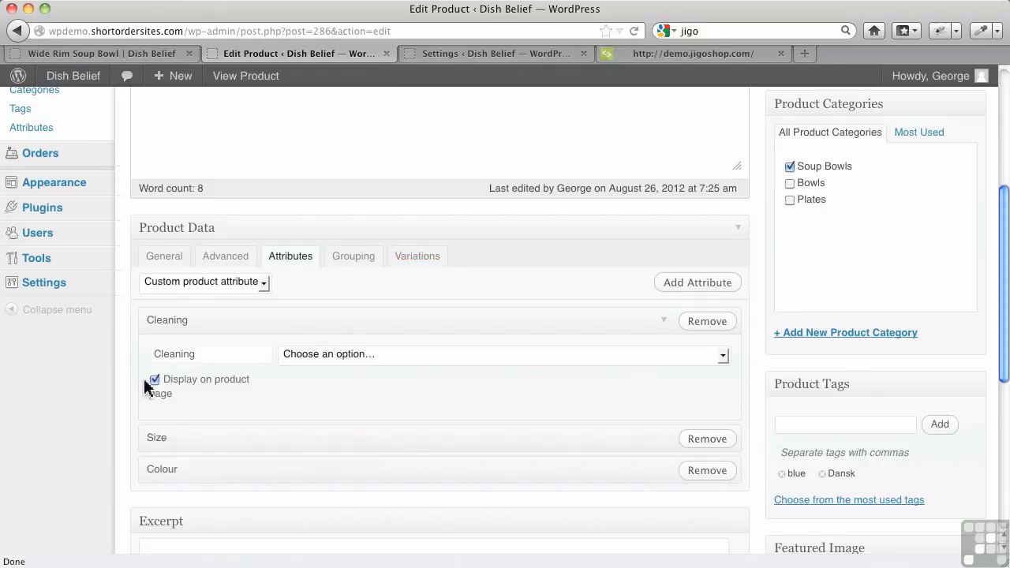
click(733, 291)
Examine the term choices offered for the bowl's Cleaning attribute without selecting one
scroll(387, 483, down, 4)
scroll(386, 483, down, 2)
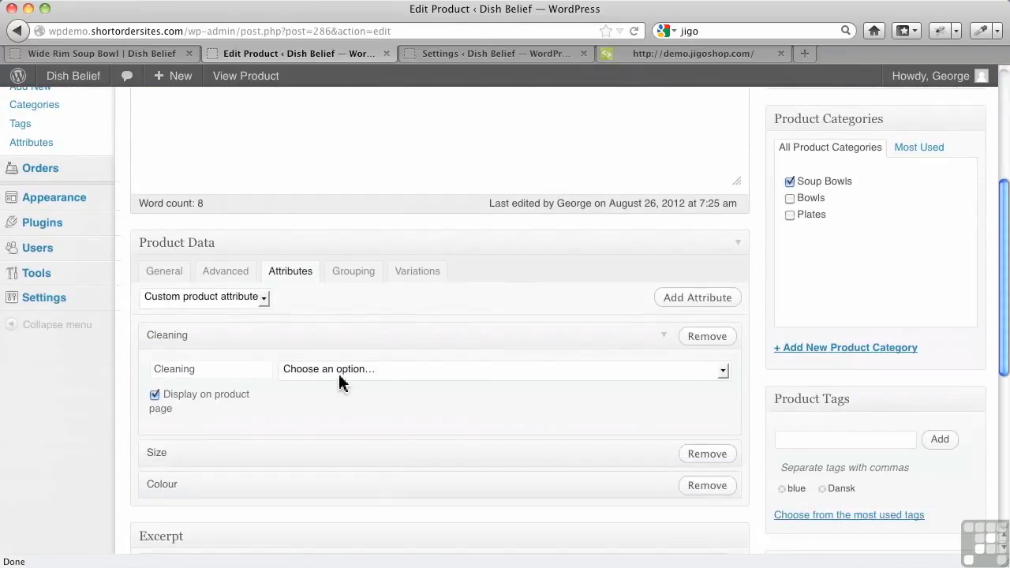
click(343, 371)
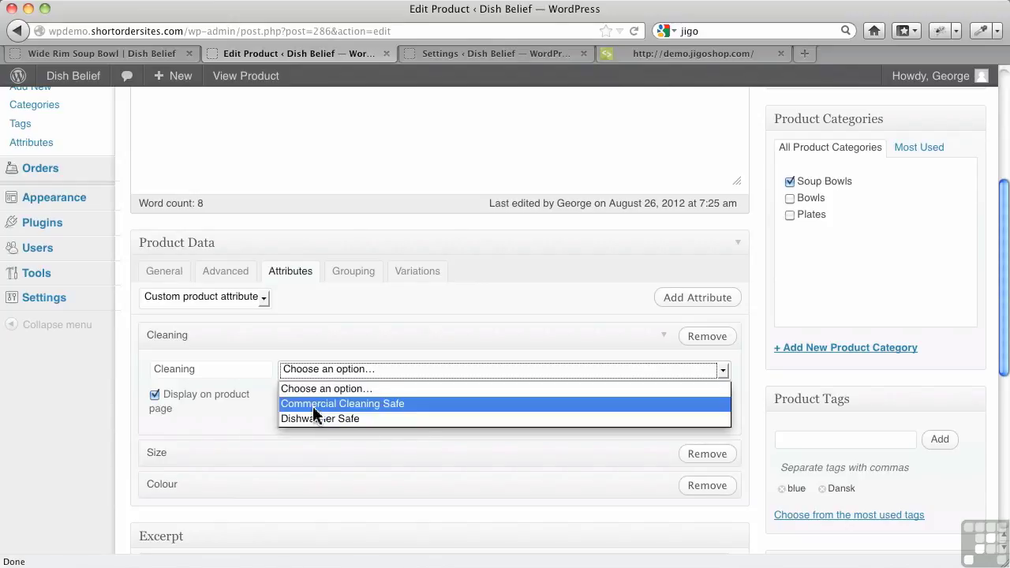
click(263, 421)
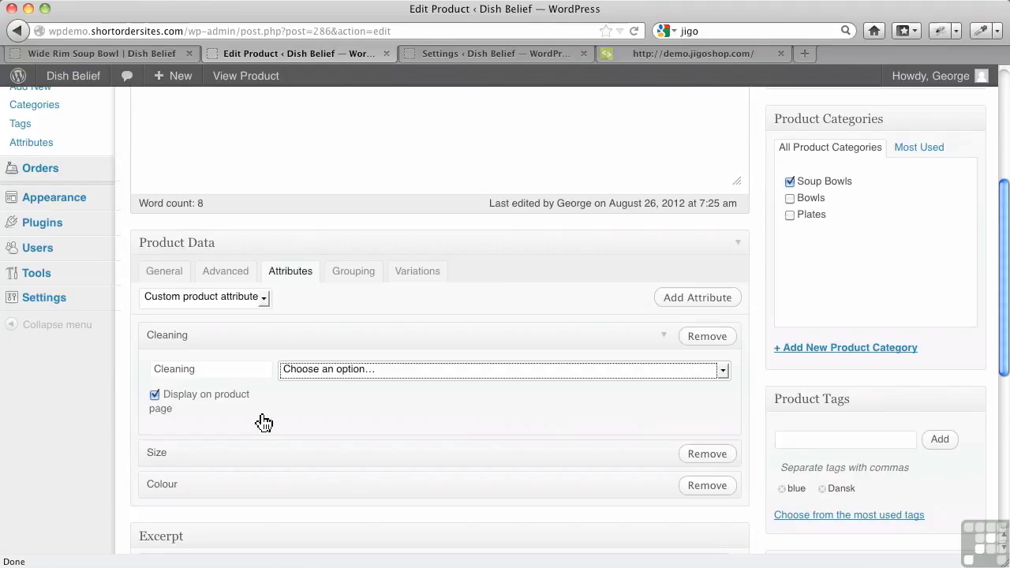
Leave the product editor, change the shop-wide Cleaning attribute's type to Multiselect and save it
scroll(48, 209, up, 2)
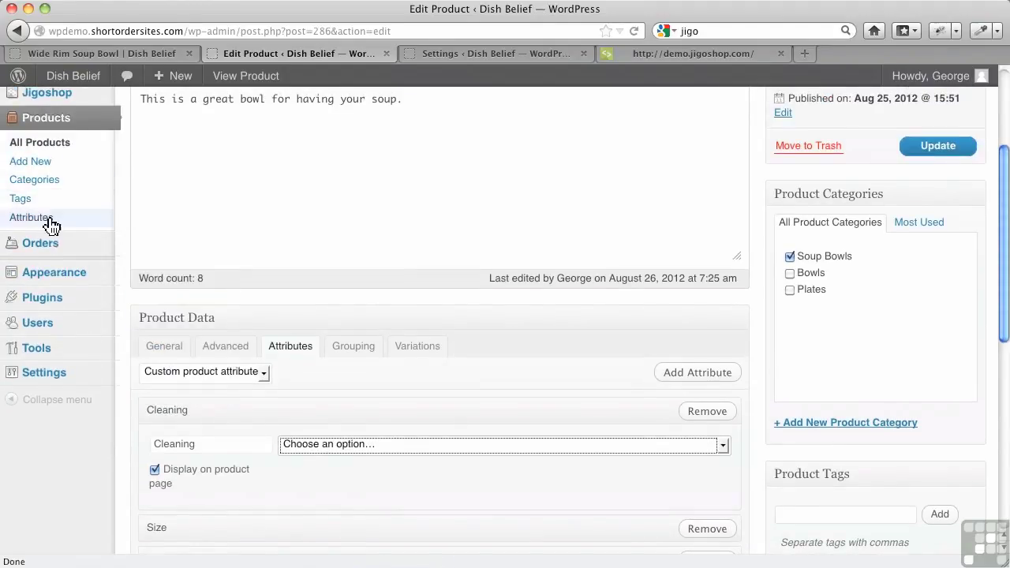
click(31, 217)
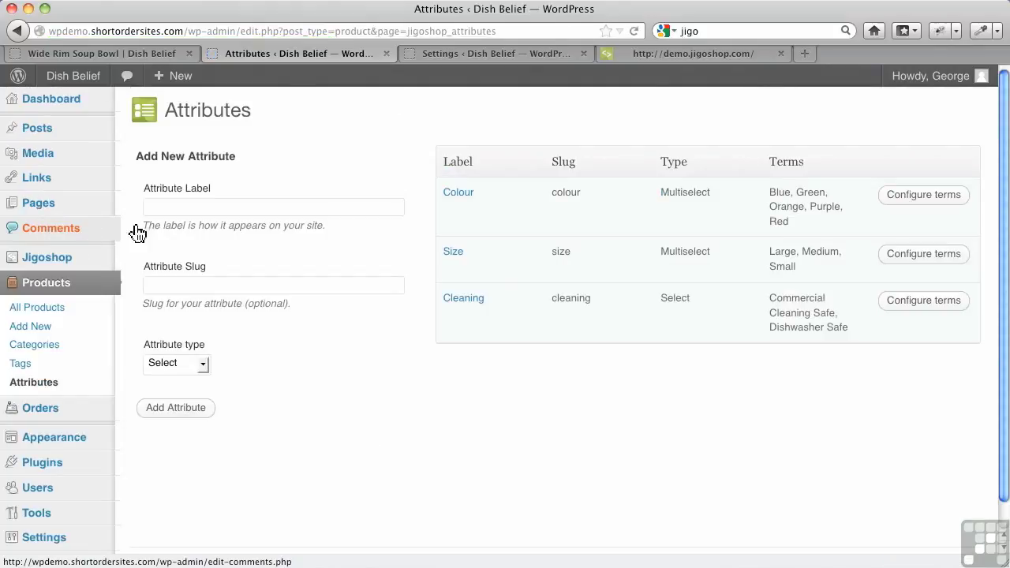
mouse_move(451, 258)
click(450, 313)
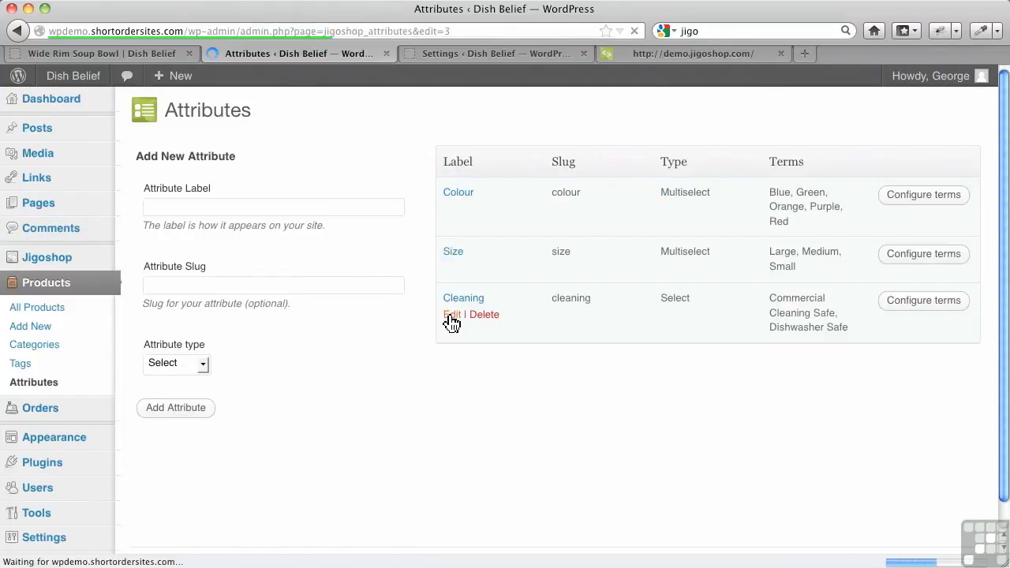
click(217, 325)
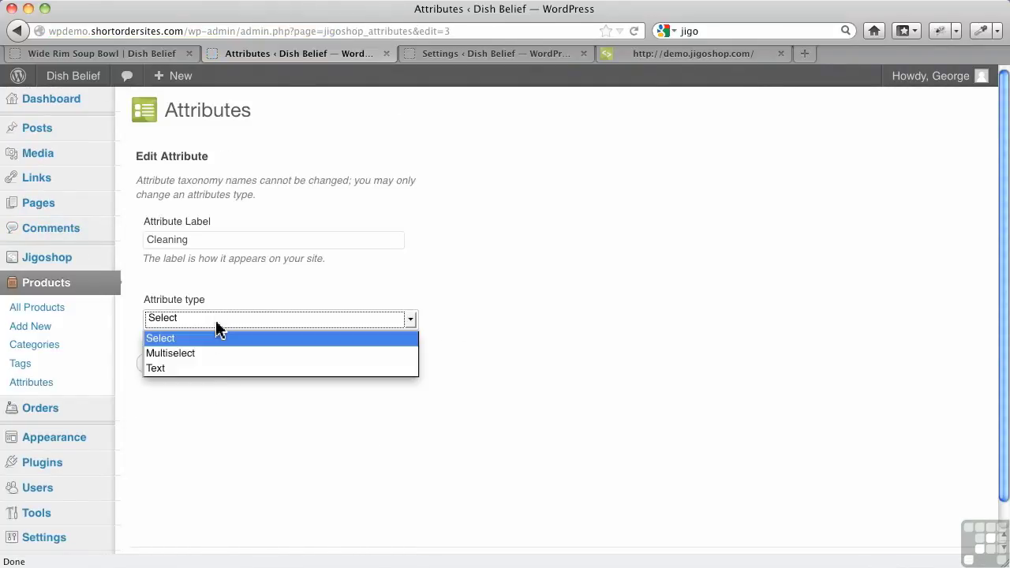
click(202, 355)
click(204, 366)
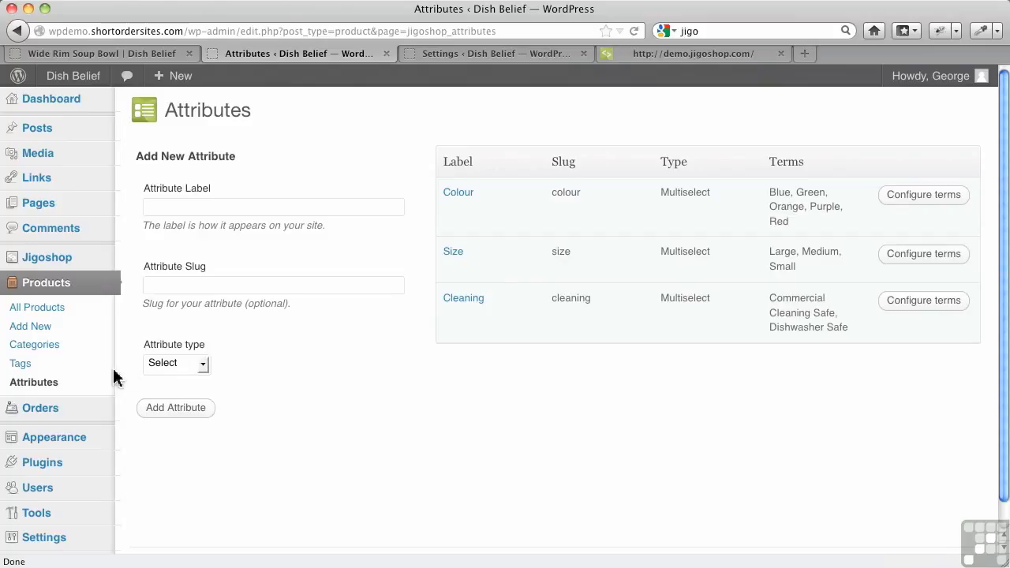
Reopen the Wide Rim Soup Bowl for editing and show its product attributes
click(60, 313)
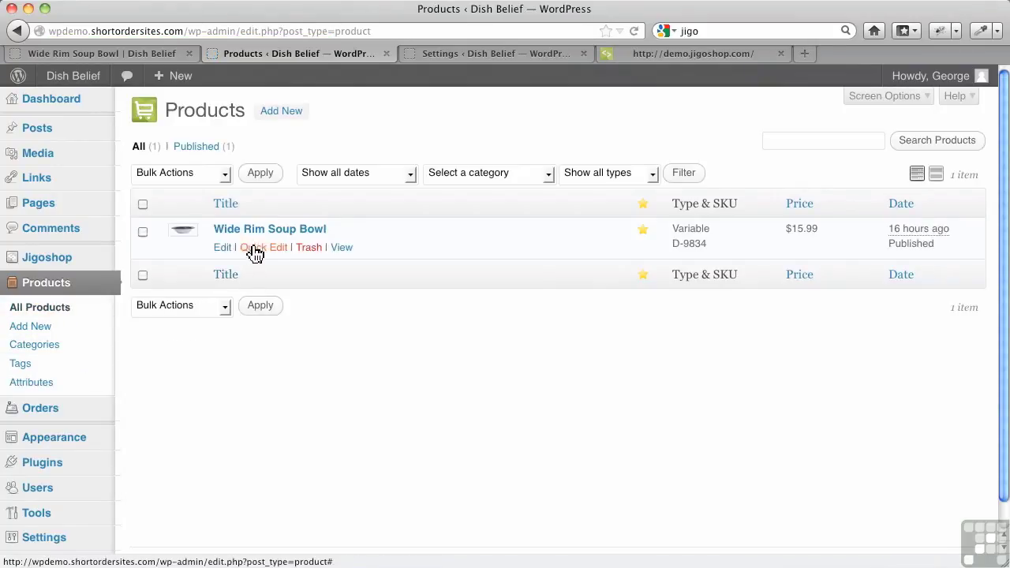
click(261, 233)
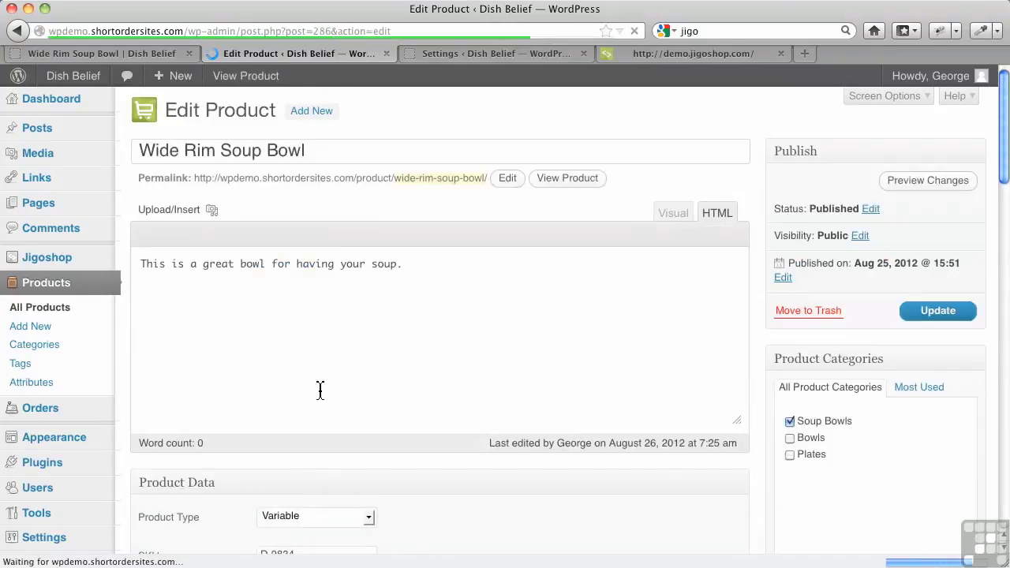
scroll(318, 390, down, 5)
click(307, 323)
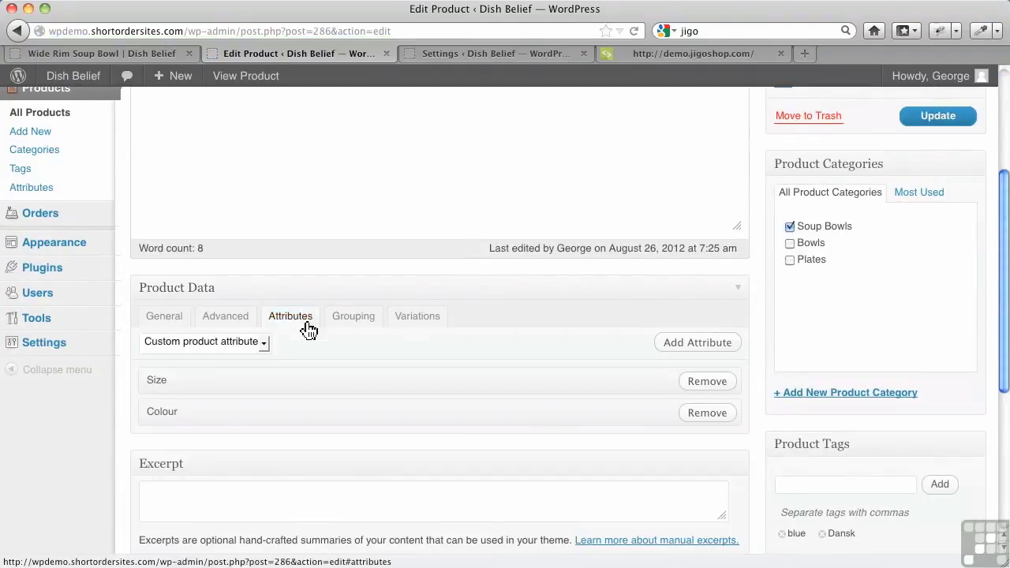
Add the Cleaning attribute to the bowl with Commercial Cleaning Safe and Dishwasher Safe checked, displayed on the product page and not for variations
click(264, 347)
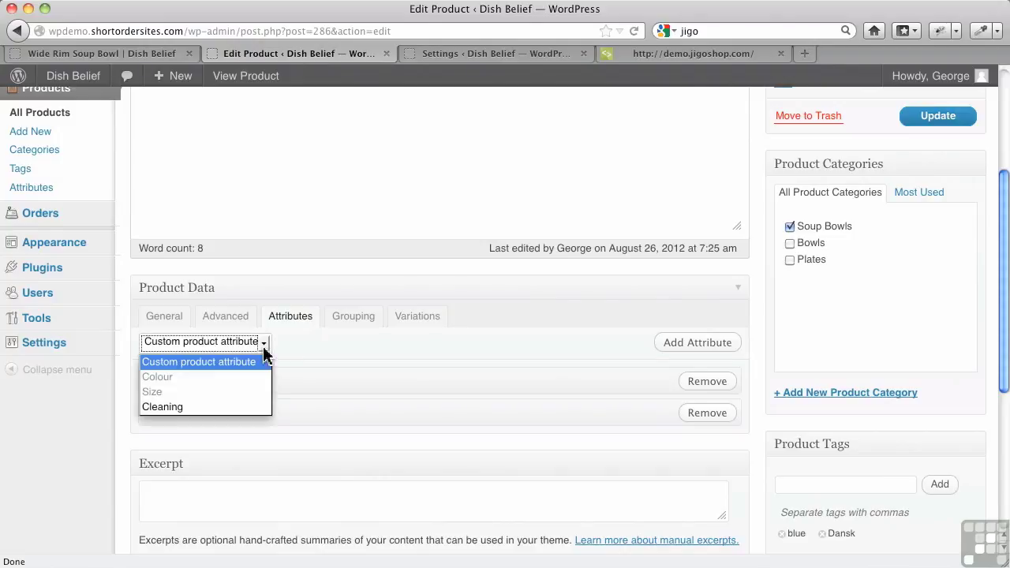
click(215, 407)
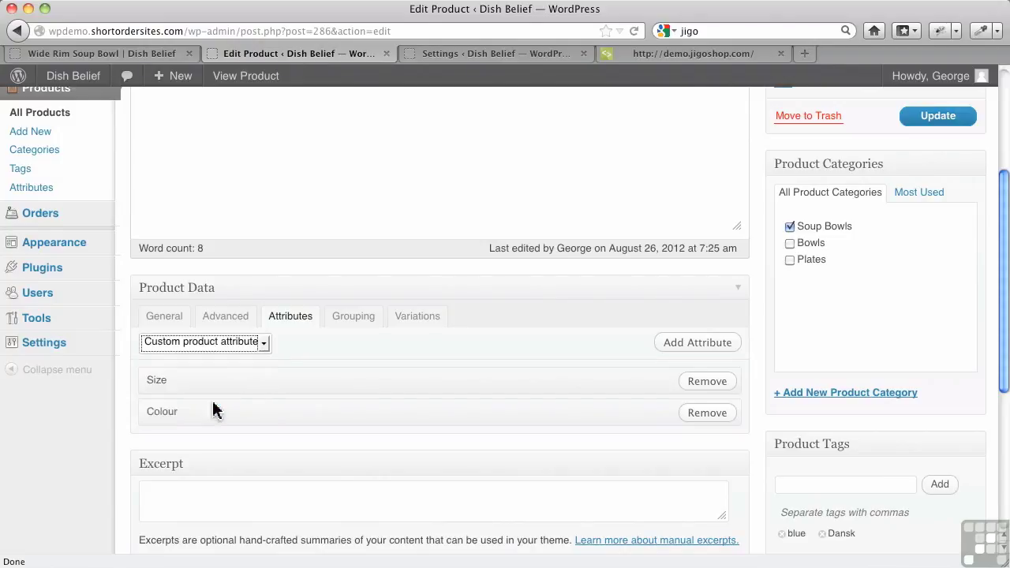
click(696, 350)
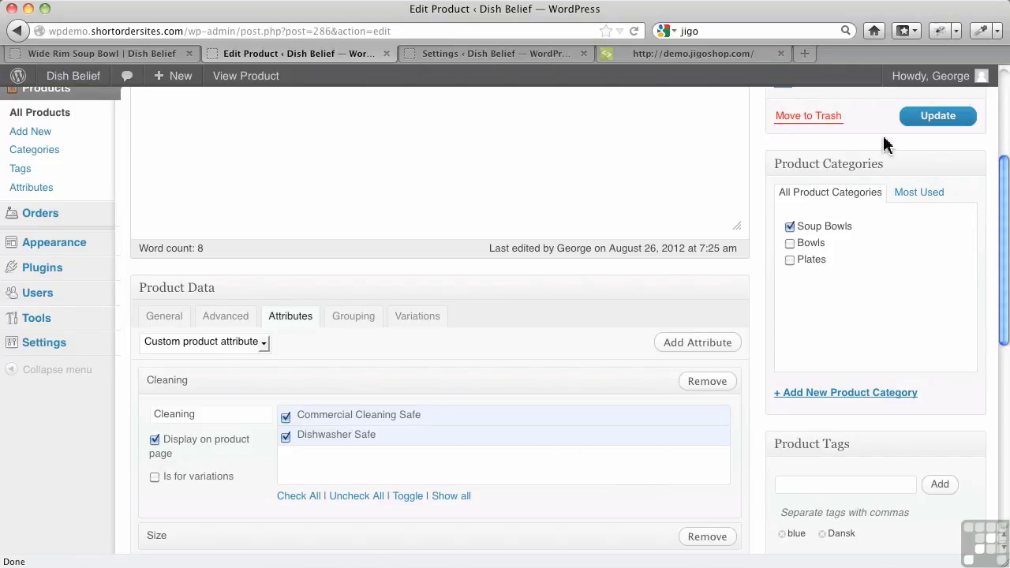
Update the bowl and reload its storefront page to check the Cleaning terms in the additional information
click(941, 122)
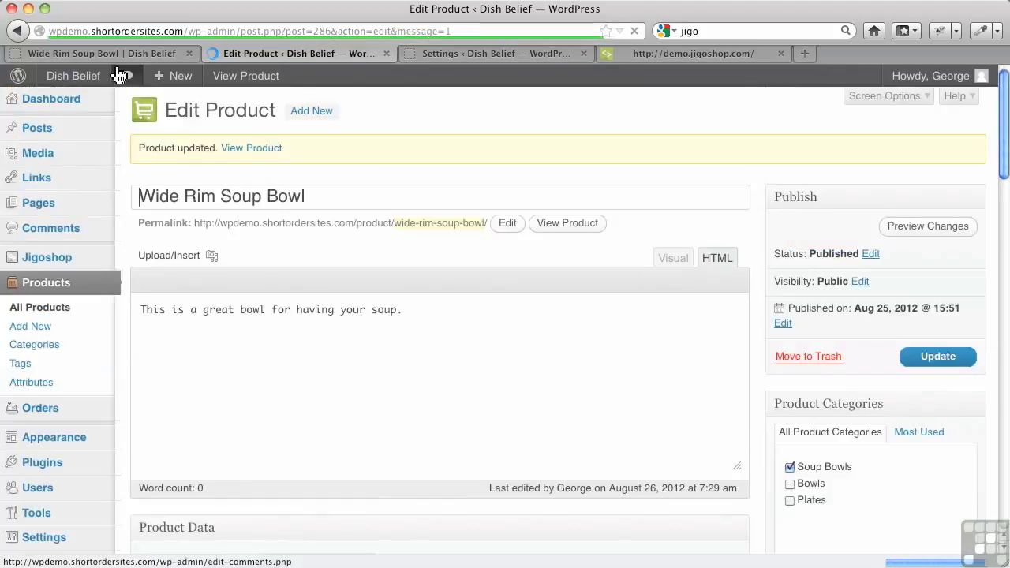
click(118, 55)
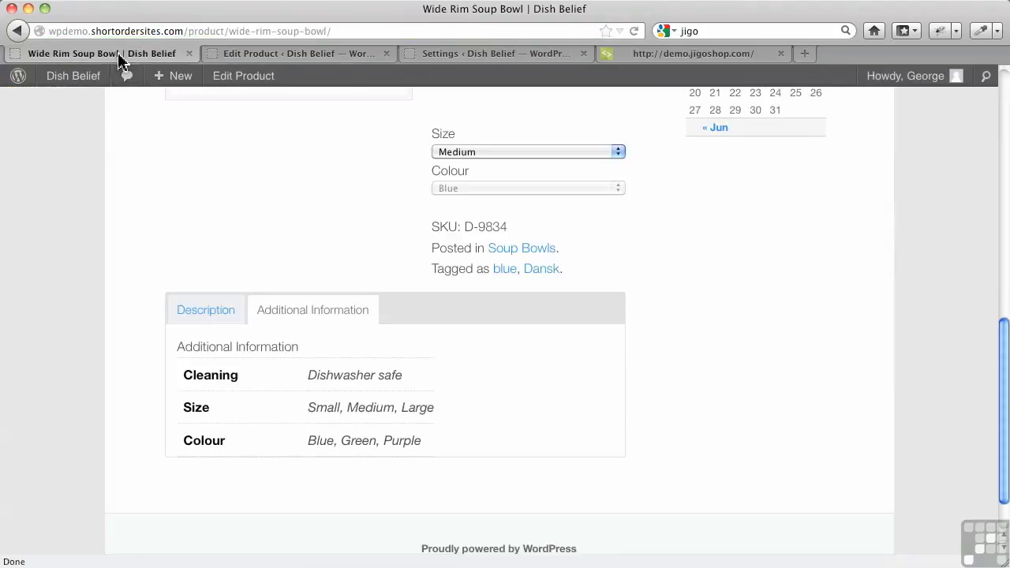
click(634, 31)
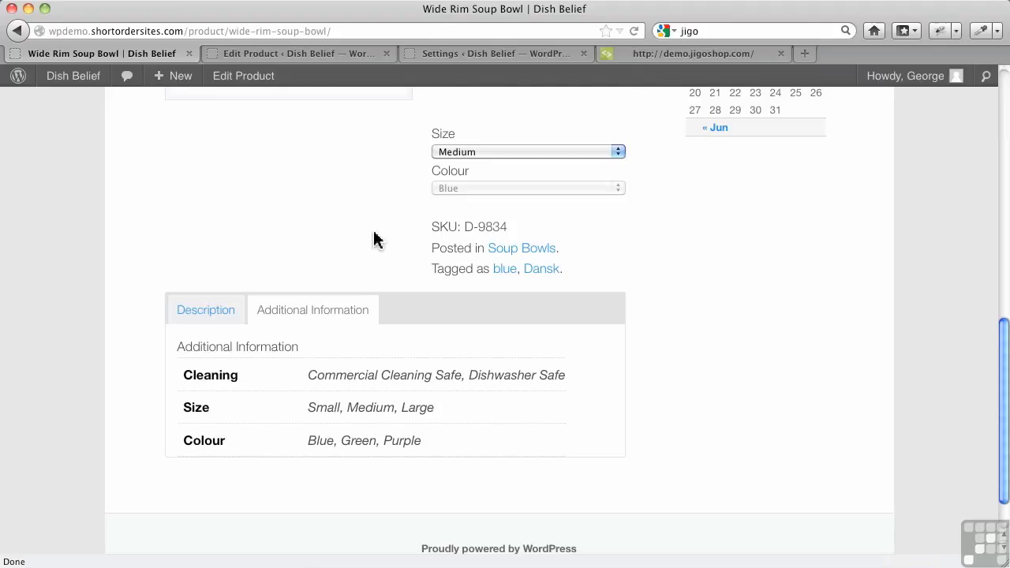
Return to the bowl's product editor and go to its Product Data section
click(286, 60)
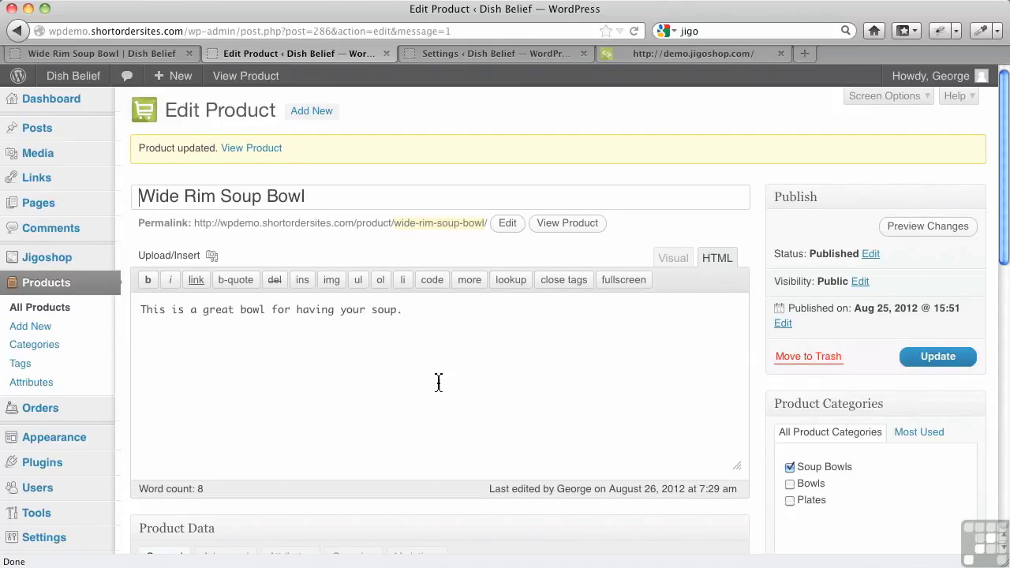
scroll(436, 380, down, 5)
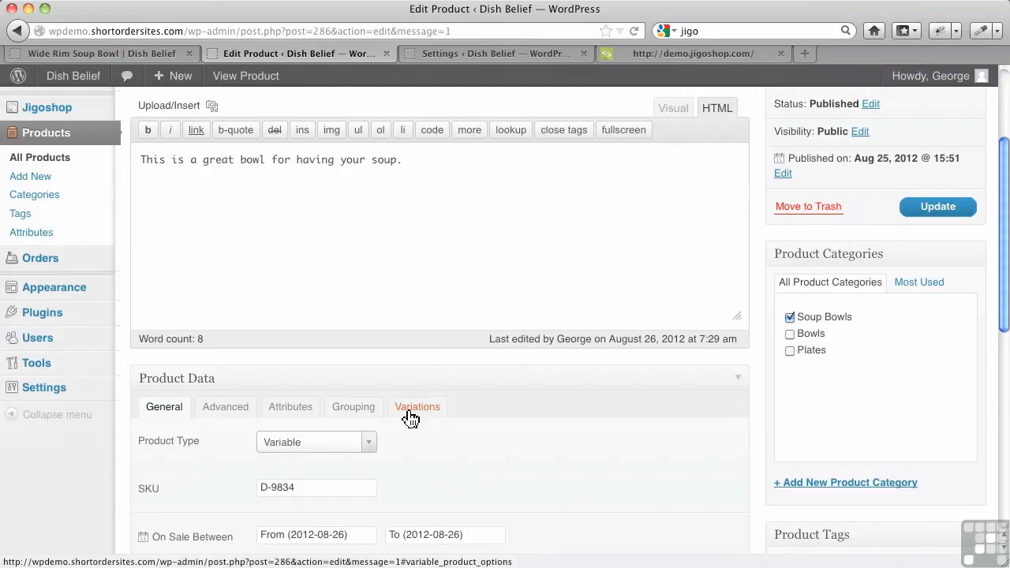